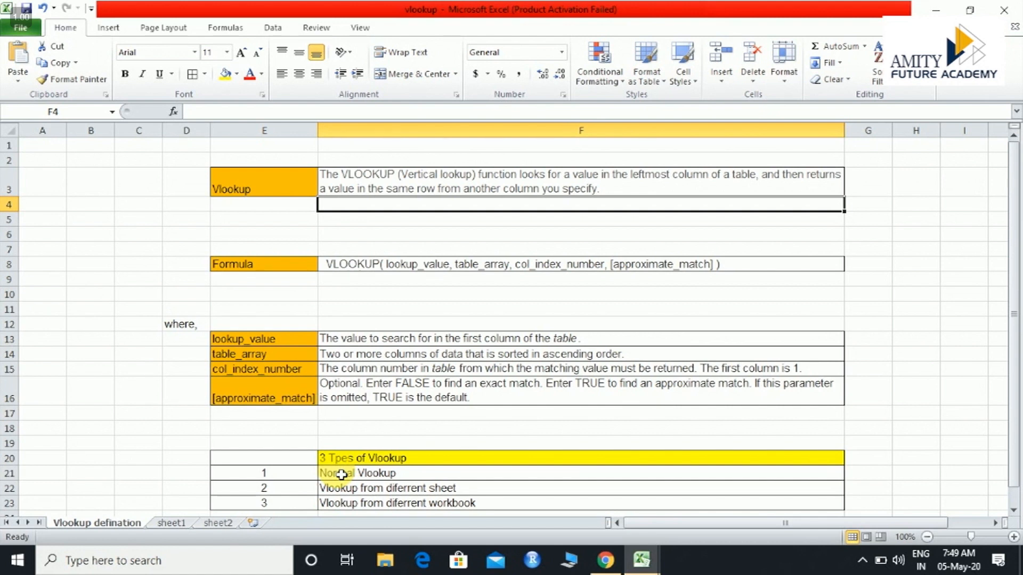
Review the VLOOKUP formula syntax and the three lookup types listed on the Vlookup defination sheet
{"action": "key", "text": "Down"}
{"action": "key", "text": "Down"}
{"action": "key", "text": "Down"}
{"action": "key", "text": "Down"}
{"action": "key", "text": "Down"}
{"action": "key", "text": "Down"}
{"action": "key", "text": "Down"}
{"action": "key", "text": "Down"}
{"action": "key", "text": "Down"}
{"action": "key", "text": "Down"}
{"action": "key", "text": "Down"}
{"action": "key", "text": "Down"}
{"action": "key", "text": "Down"}
{"action": "key", "text": "Down"}
{"action": "key", "text": "Down"}
{"action": "key", "text": "Down"}
{"action": "key", "text": "Down"}
{"action": "key", "text": "Down"}
{"action": "key", "text": "Down"}
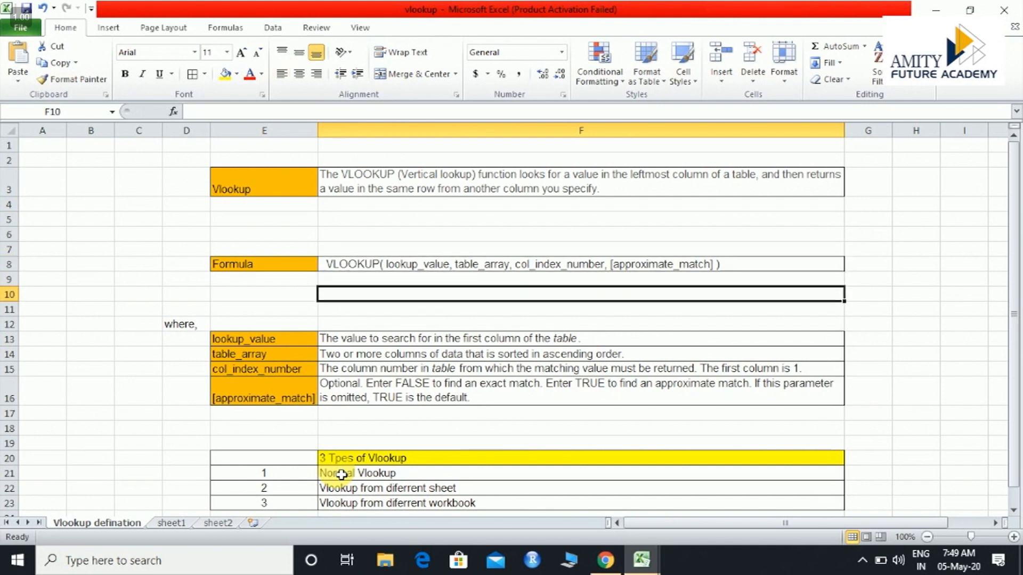
{"action": "key", "text": "Up"}
{"action": "key", "text": "Up"}
{"action": "key", "text": "Down"}
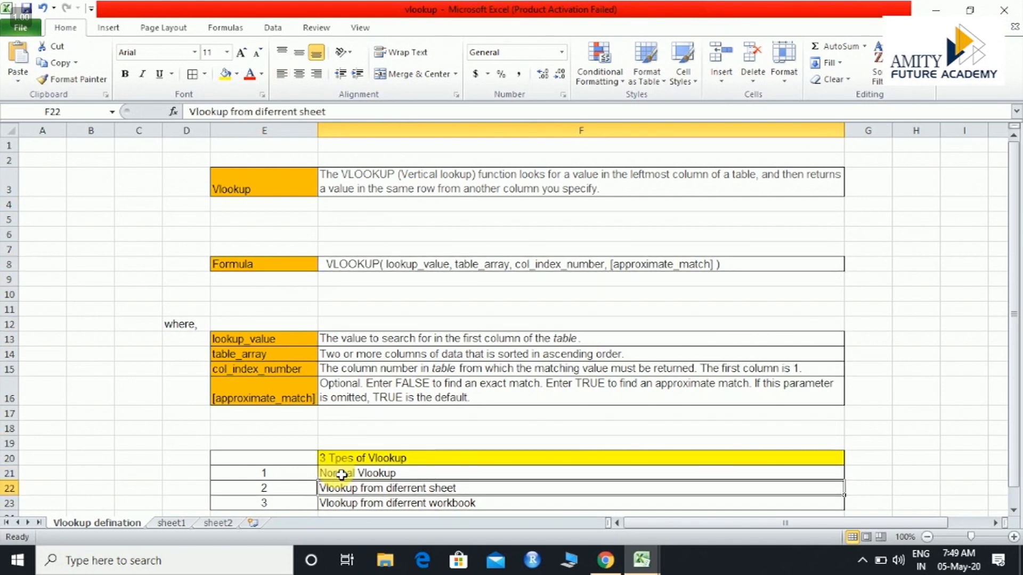
{"action": "key", "text": "Up"}
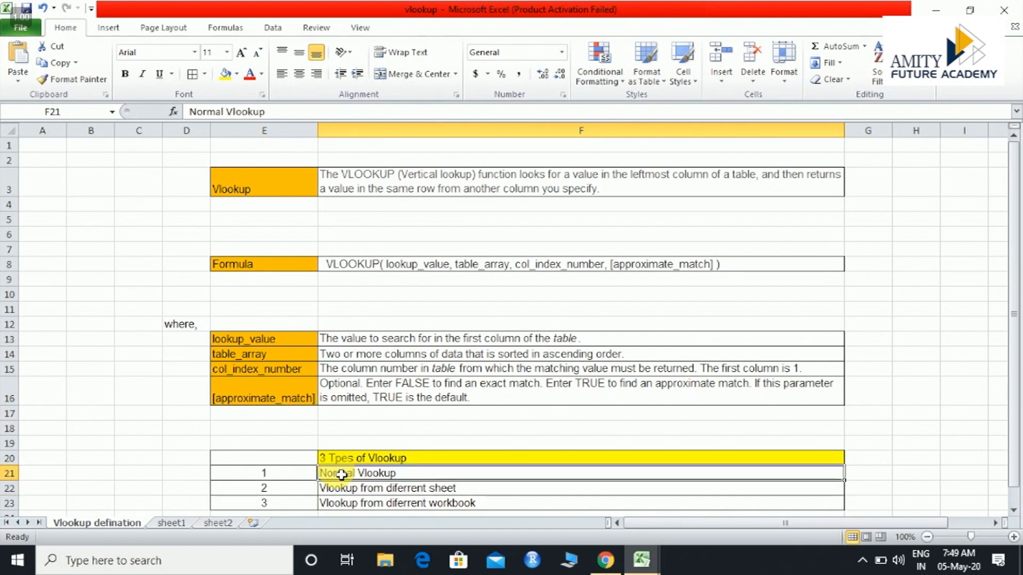
{"action": "key", "text": "Down"}
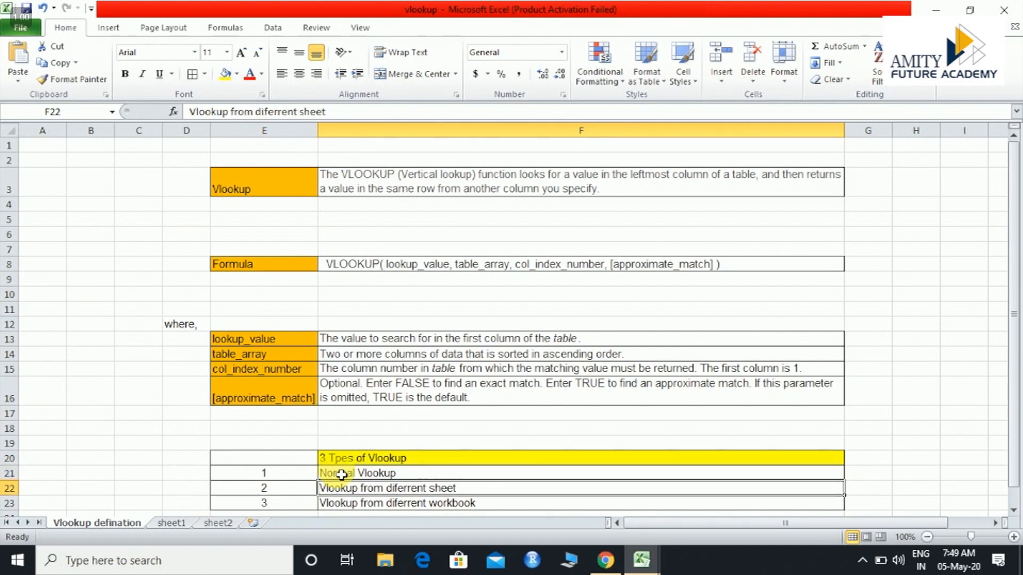
{"action": "key", "text": "Down"}
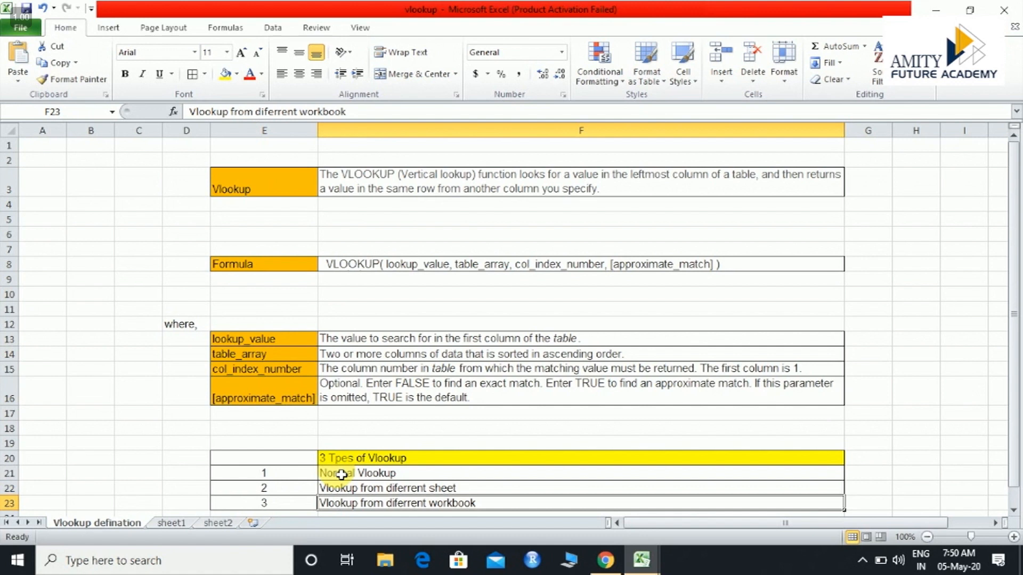
{"action": "left_click", "coordinate": [341, 475]}
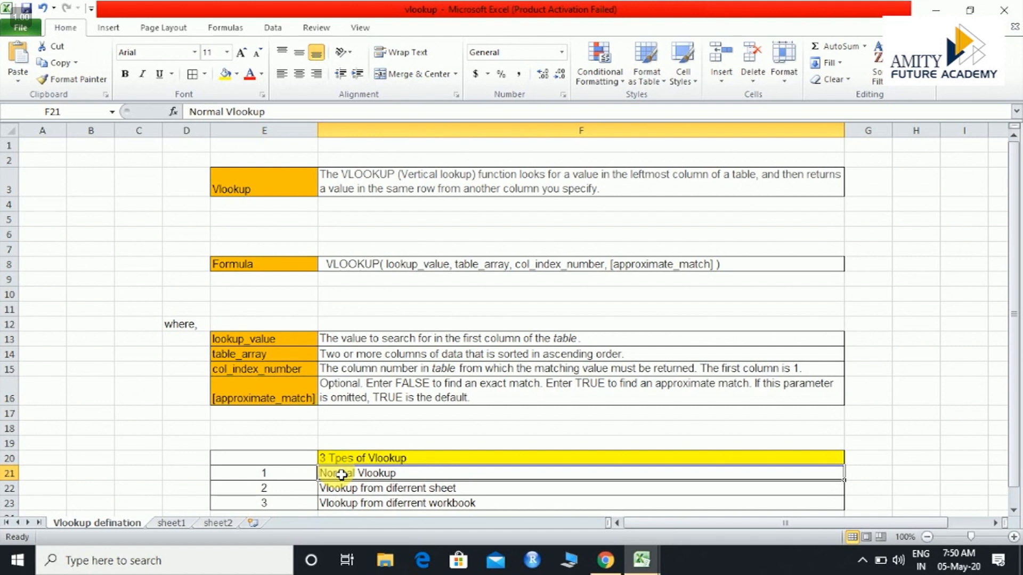
Open sheet1 and examine the parts table's column headings from Supplier ID to Status
{"action": "left_click", "coordinate": [172, 523]}
{"action": "key", "text": "Down"}
{"action": "key", "text": "Down"}
{"action": "key", "text": "Down"}
{"action": "key", "text": "Down"}
{"action": "key", "text": "Down"}
{"action": "key", "text": "Down"}
{"action": "key", "text": "Down"}
{"action": "key", "text": "Down"}
{"action": "key", "text": "Down"}
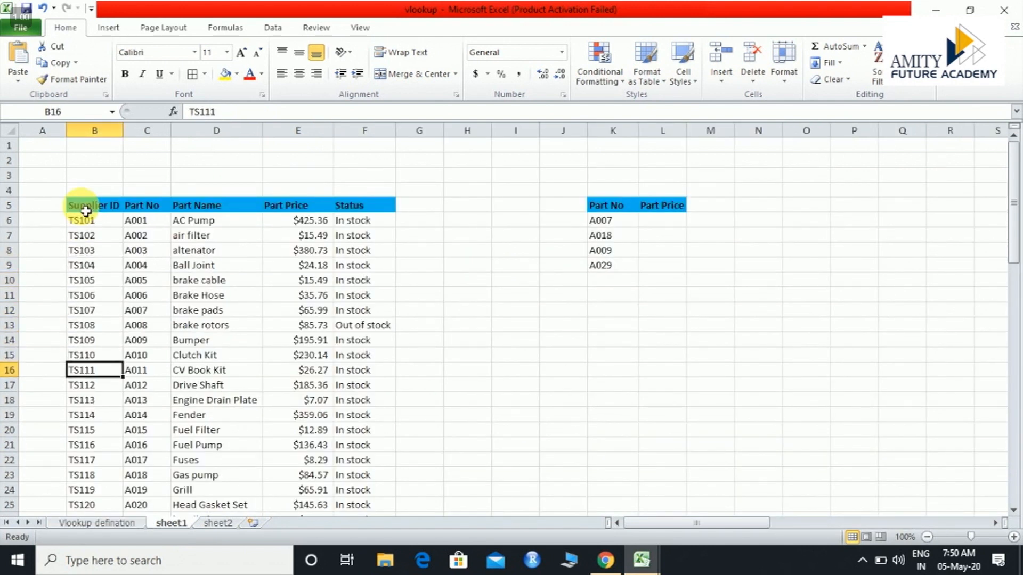
{"action": "key", "text": "Up"}
{"action": "key", "text": "Up"}
{"action": "key", "text": "Up"}
{"action": "key", "text": "Up"}
{"action": "key", "text": "Up"}
{"action": "key", "text": "Up"}
{"action": "key", "text": "Up"}
{"action": "key", "text": "Up"}
{"action": "key", "text": "Up"}
{"action": "key", "text": "Up"}
{"action": "key", "text": "Up"}
{"action": "key", "text": "Up"}
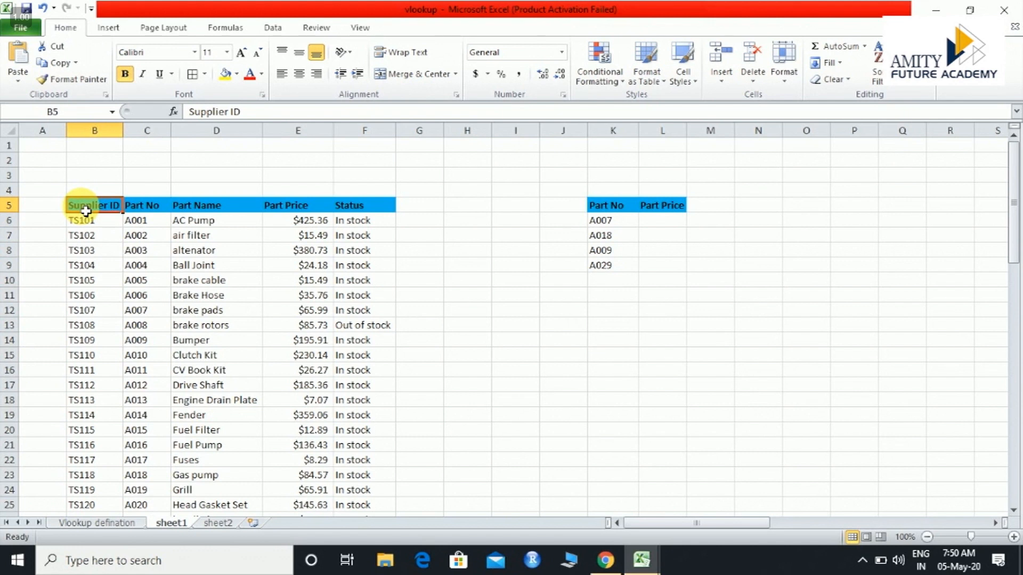
{"action": "key", "text": "Right"}
{"action": "key", "text": "Right"}
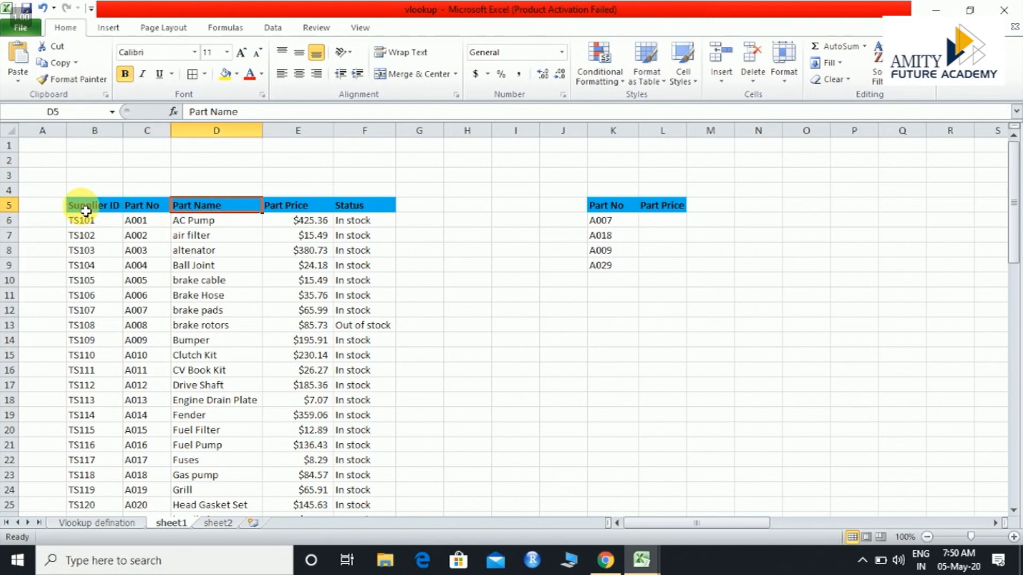
{"action": "key", "text": "Right"}
{"action": "key", "text": "Right"}
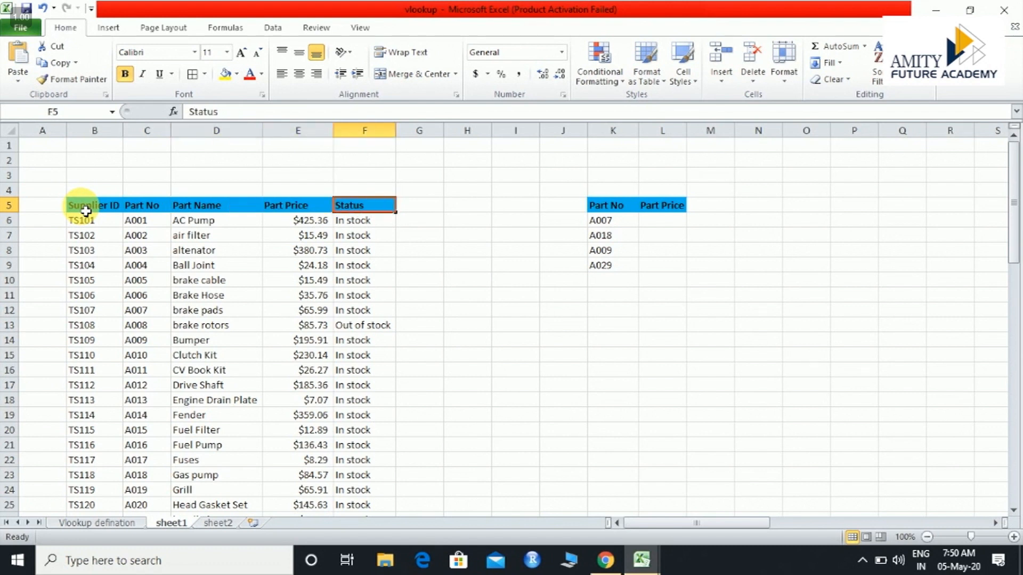
Examine the Part No list in K5:K9 and find part A007 in the main table's Part No column
{"action": "key", "text": "shift+Down"}
{"action": "key", "text": "shift+Down"}
{"action": "key", "text": "shift+Down"}
{"action": "key", "text": "shift+Down"}
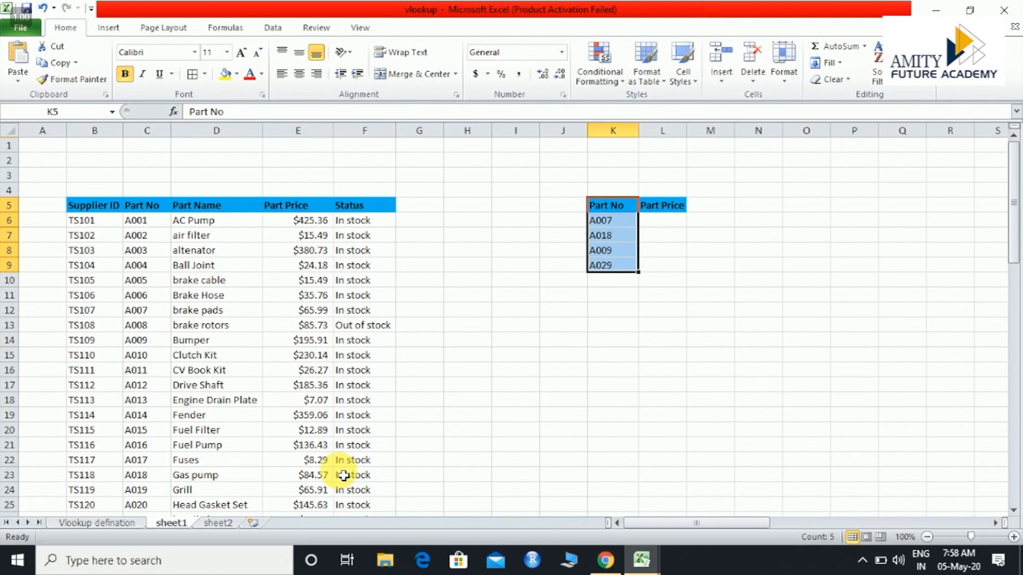
{"action": "key", "text": "Up"}
{"action": "key", "text": "Left"}
{"action": "key", "text": "Left"}
{"action": "key", "text": "Left"}
{"action": "key", "text": "Left"}
{"action": "key", "text": "Left"}
{"action": "key", "text": "Left"}
{"action": "key", "text": "Left"}
{"action": "key", "text": "Left"}
{"action": "key", "text": "Down"}
{"action": "key", "text": "Down"}
{"action": "key", "text": "Down"}
{"action": "key", "text": "Down"}
{"action": "key", "text": "Down"}
{"action": "key", "text": "Down"}
{"action": "key", "text": "Down"}
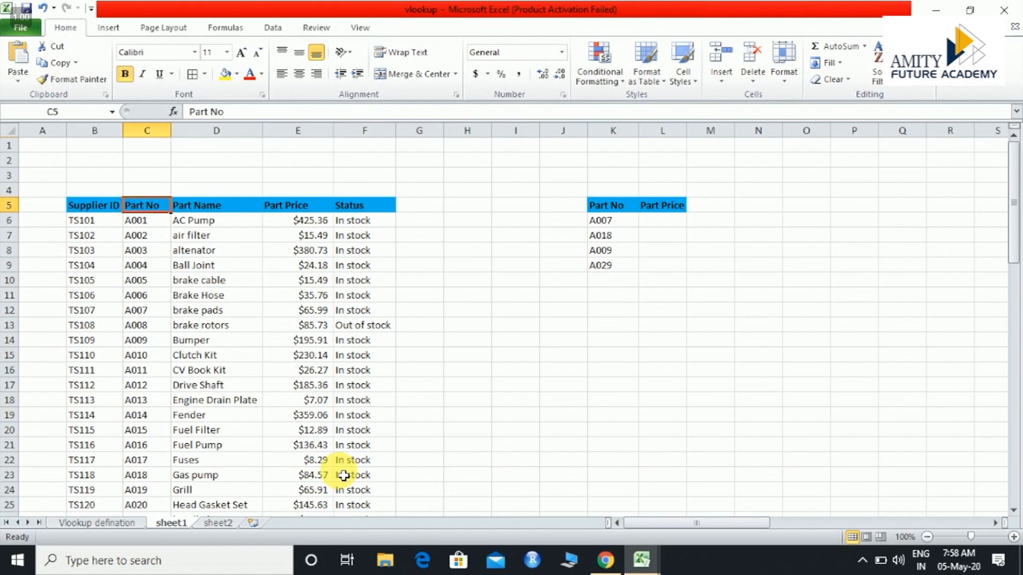
{"action": "key", "text": "Down"}
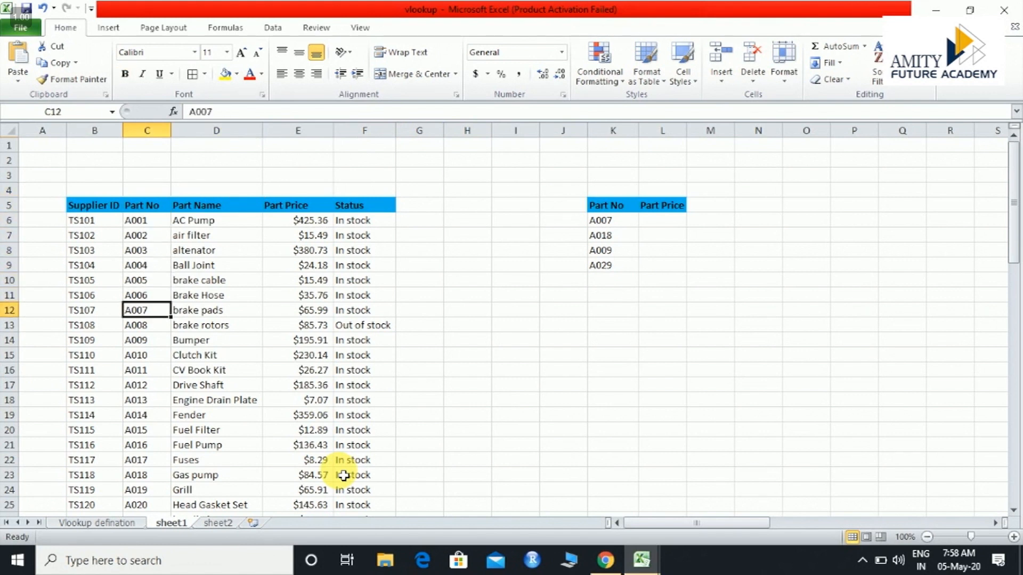
{"action": "key", "text": "Right"}
{"action": "key", "text": "Right"}
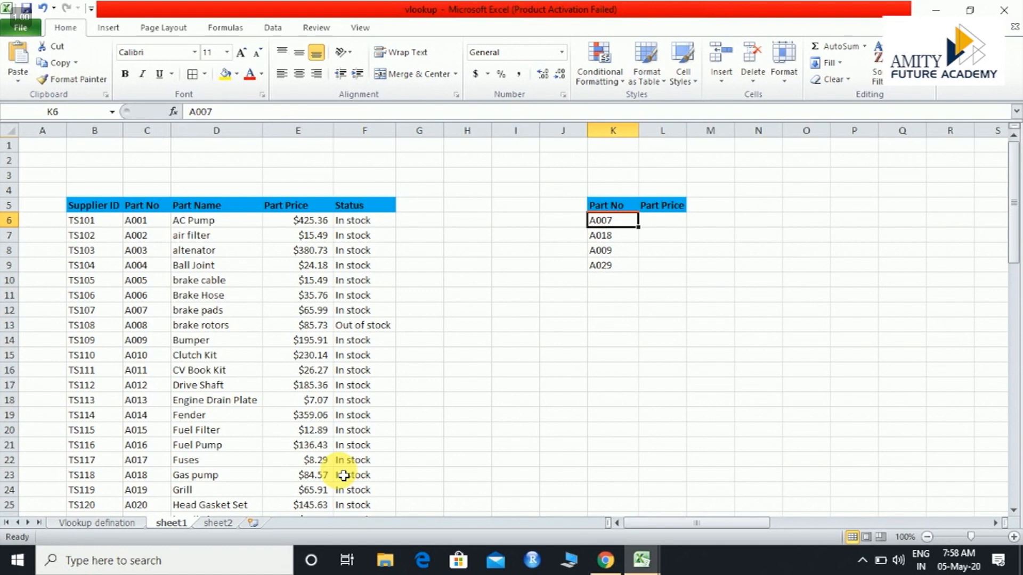
{"action": "key", "text": "Right"}
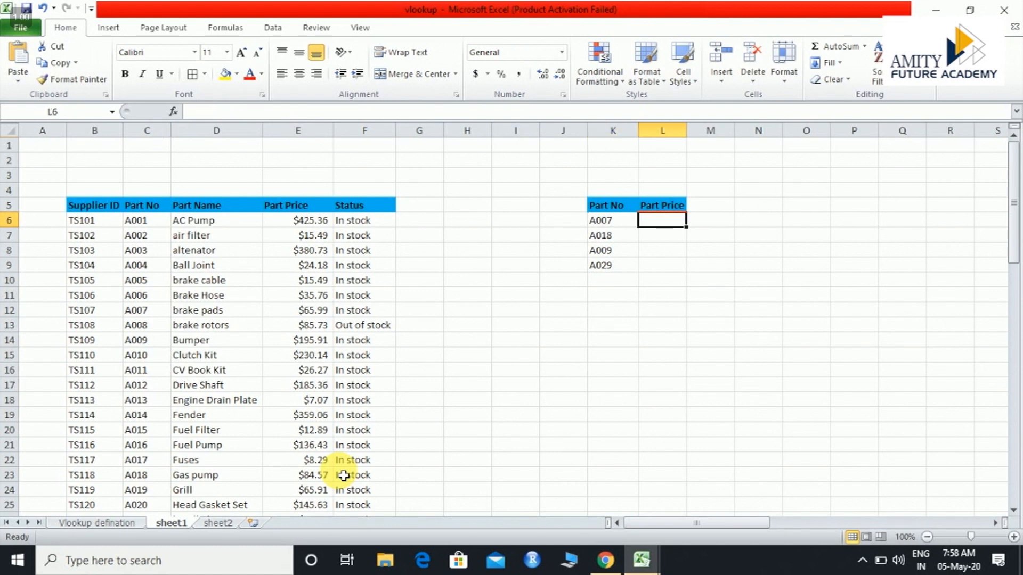
Look down the main table's Part No column for the other part numbers in the small lookup table
{"action": "key", "text": "Down"}
{"action": "key", "text": "Down"}
{"action": "key", "text": "Down"}
{"action": "key", "text": "Down"}
{"action": "key", "text": "Left"}
{"action": "key", "text": "Left"}
{"action": "key", "text": "Left"}
{"action": "key", "text": "Left"}
{"action": "key", "text": "Left"}
{"action": "key", "text": "Left"}
{"action": "key", "text": "Left"}
{"action": "key", "text": "Left"}
{"action": "key", "text": "Left"}
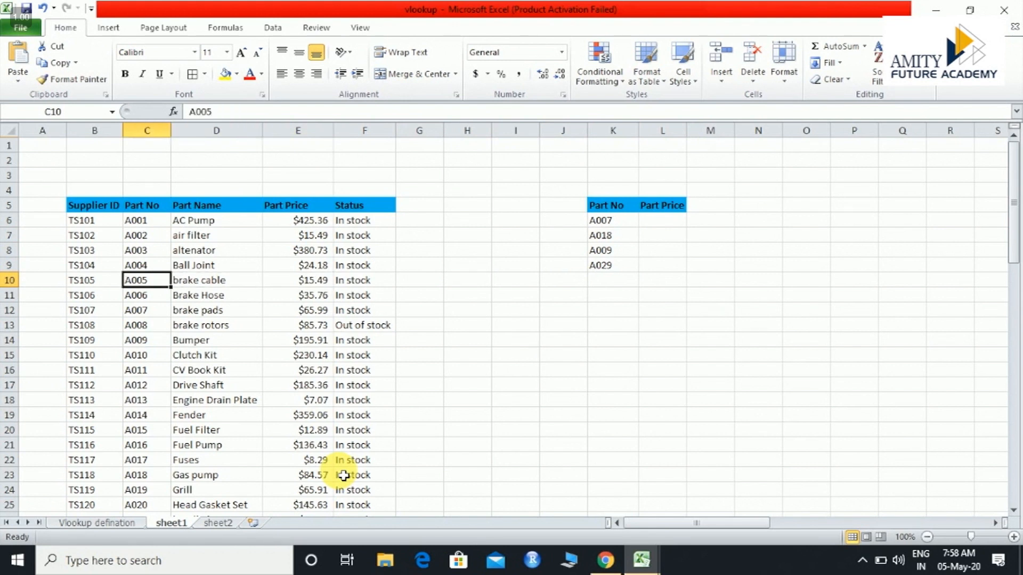
{"action": "key", "text": "Down"}
{"action": "key", "text": "Down"}
{"action": "key", "text": "Down"}
{"action": "key", "text": "Down"}
{"action": "key", "text": "Down"}
{"action": "key", "text": "Down"}
{"action": "key", "text": "Down"}
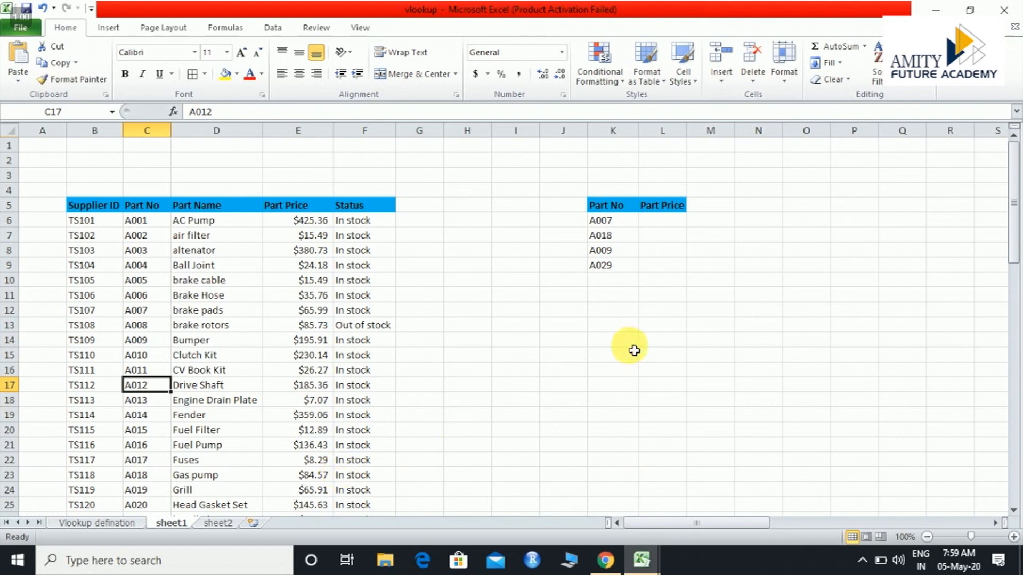
Trace part A007 from the empty Part Price cell L6 to its row and price in the main table
{"action": "left_click", "coordinate": [661, 221]}
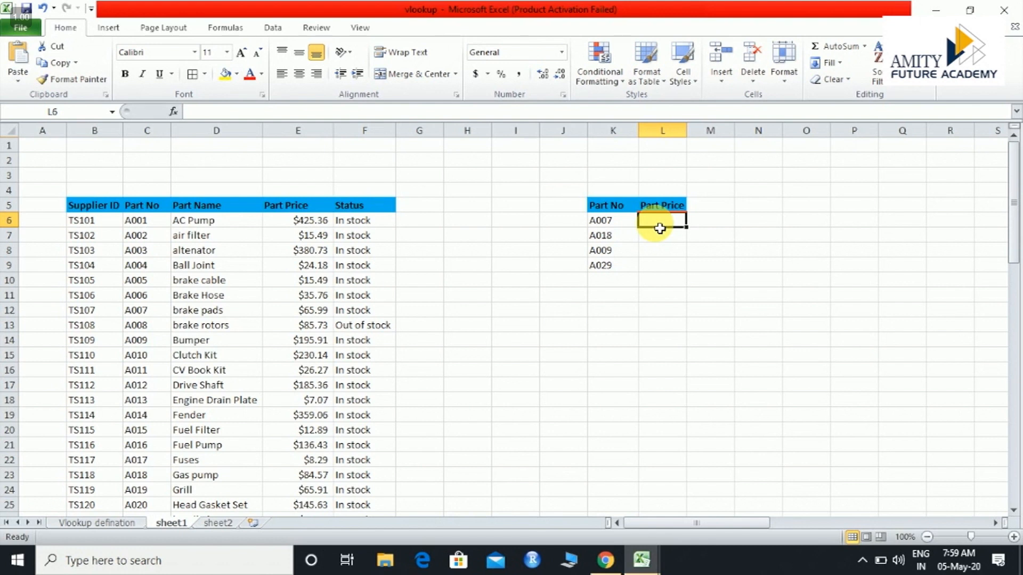
{"action": "key", "text": "Up"}
{"action": "key", "text": "Up"}
{"action": "key", "text": "Left"}
{"action": "key", "text": "Left"}
{"action": "key", "text": "Left"}
{"action": "key", "text": "Left"}
{"action": "key", "text": "Left"}
{"action": "key", "text": "Left"}
{"action": "key", "text": "Left"}
{"action": "key", "text": "Left"}
{"action": "key", "text": "Left"}
{"action": "key", "text": "Down"}
{"action": "key", "text": "Down"}
{"action": "key", "text": "Down"}
{"action": "key", "text": "Down"}
{"action": "key", "text": "Down"}
{"action": "key", "text": "Down"}
{"action": "key", "text": "Down"}
{"action": "key", "text": "Down"}
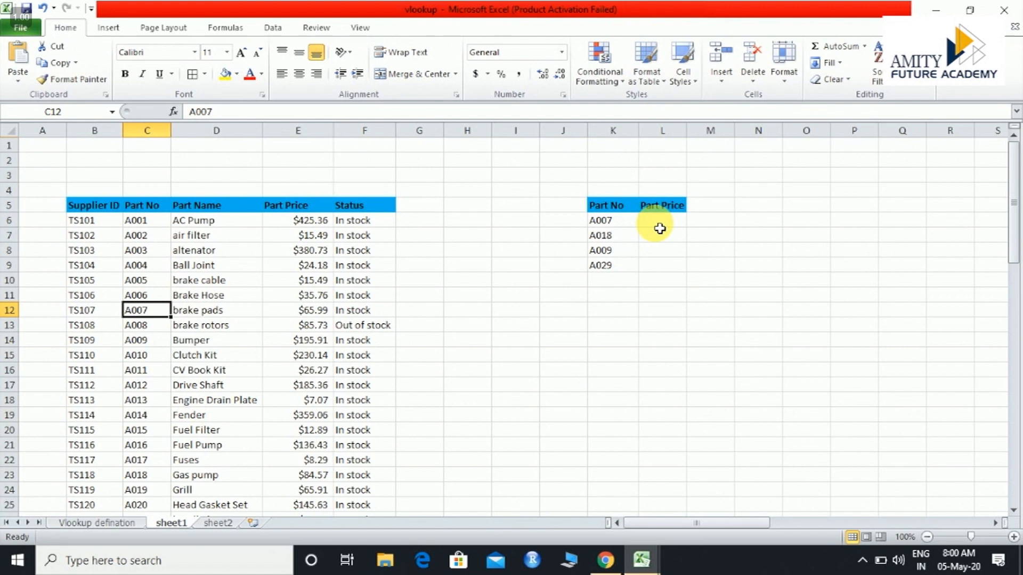
{"action": "key", "text": "Right"}
{"action": "key", "text": "Right"}
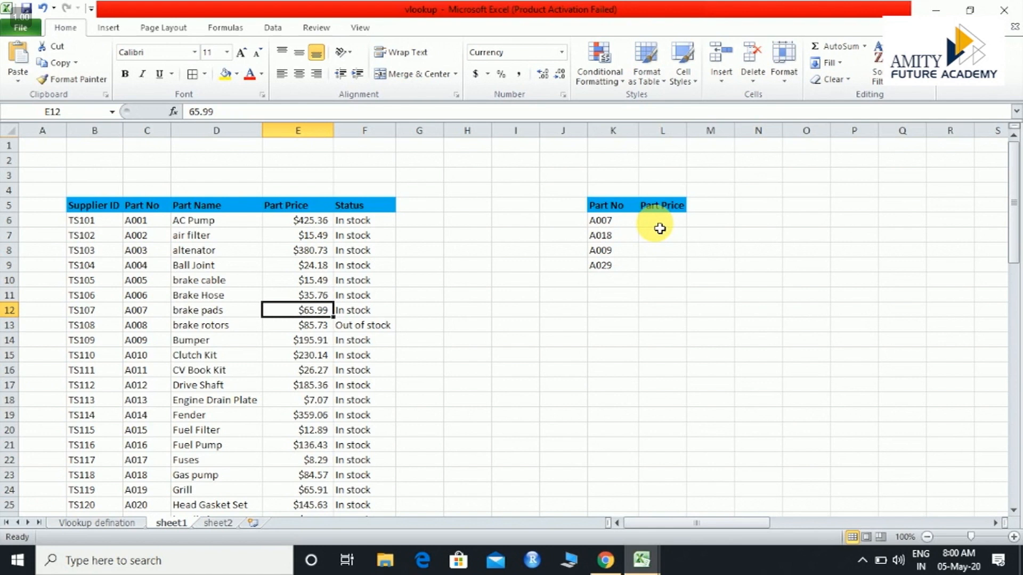
Start a VLOOKUP formula in cell L6 with K6 as the lookup value
{"action": "key", "text": "Right"}
{"action": "key", "text": "Right"}
{"action": "key", "text": "Right"}
{"action": "key", "text": "Right"}
{"action": "key", "text": "Right"}
{"action": "key", "text": "Right"}
{"action": "key", "text": "Up"}
{"action": "key", "text": "Up"}
{"action": "key", "text": "Up"}
{"action": "key", "text": "Up"}
{"action": "key", "text": "Up"}
{"action": "key", "text": "Up"}
{"action": "key", "text": "Right"}
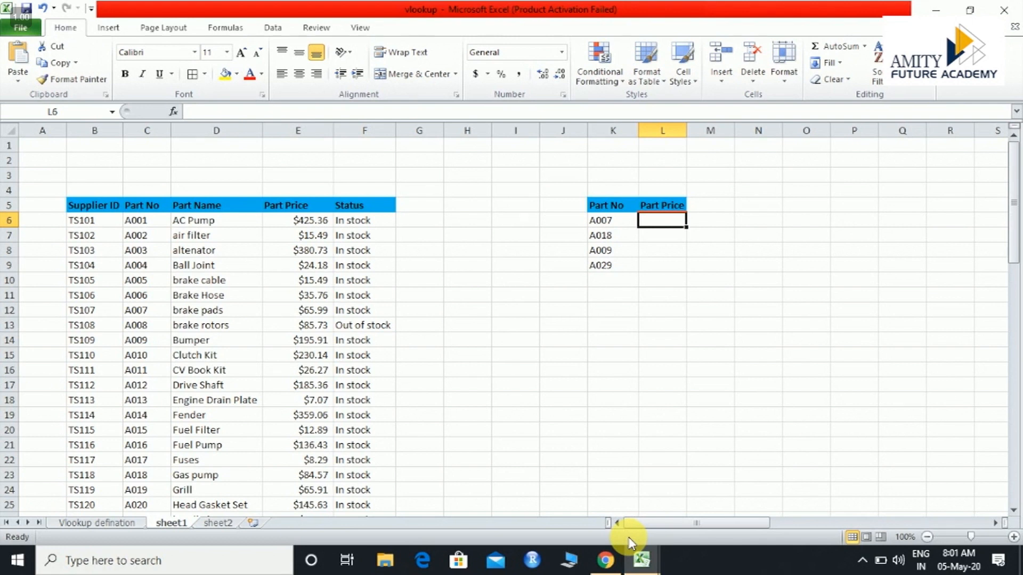
{"action": "type", "text": "="}
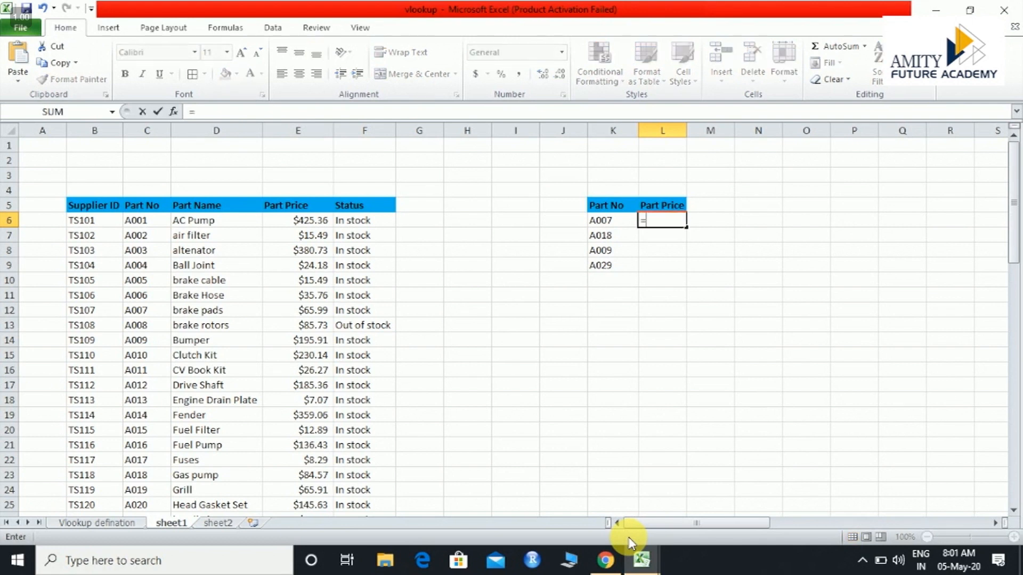
{"action": "type", "text": "vl"}
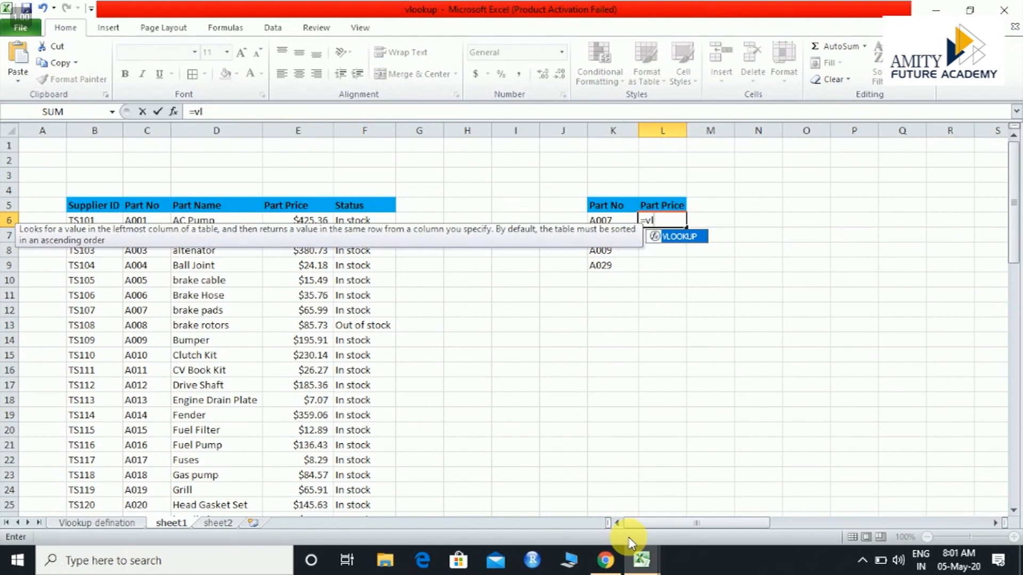
{"action": "key", "text": "Tab"}
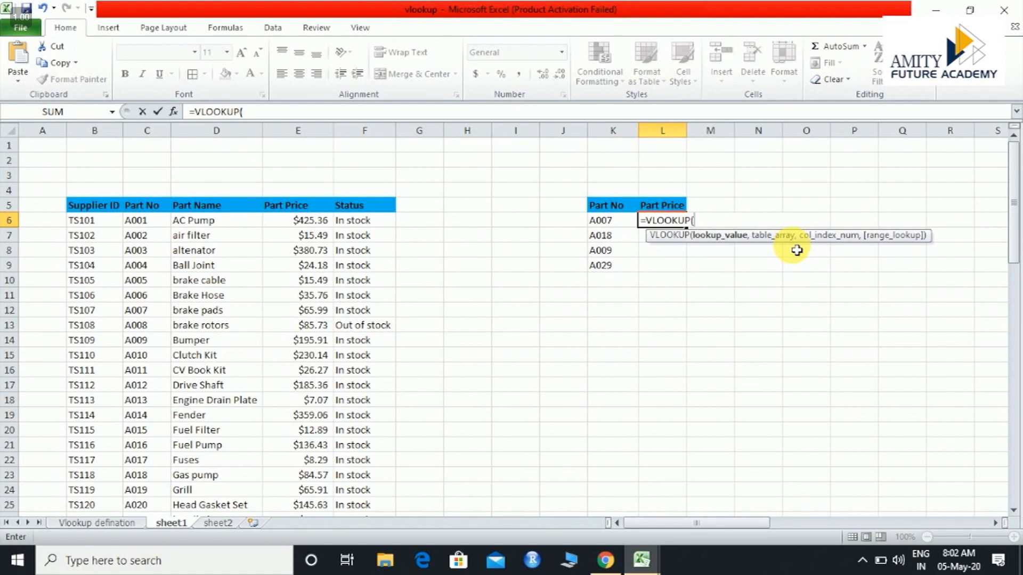
{"action": "left_click", "coordinate": [610, 227]}
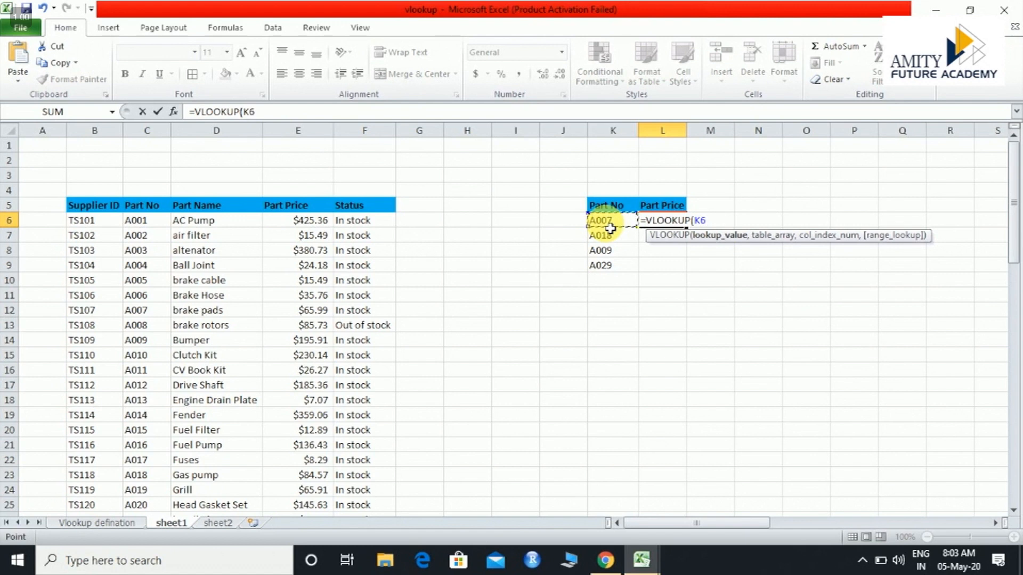
{"action": "type", "text": ","}
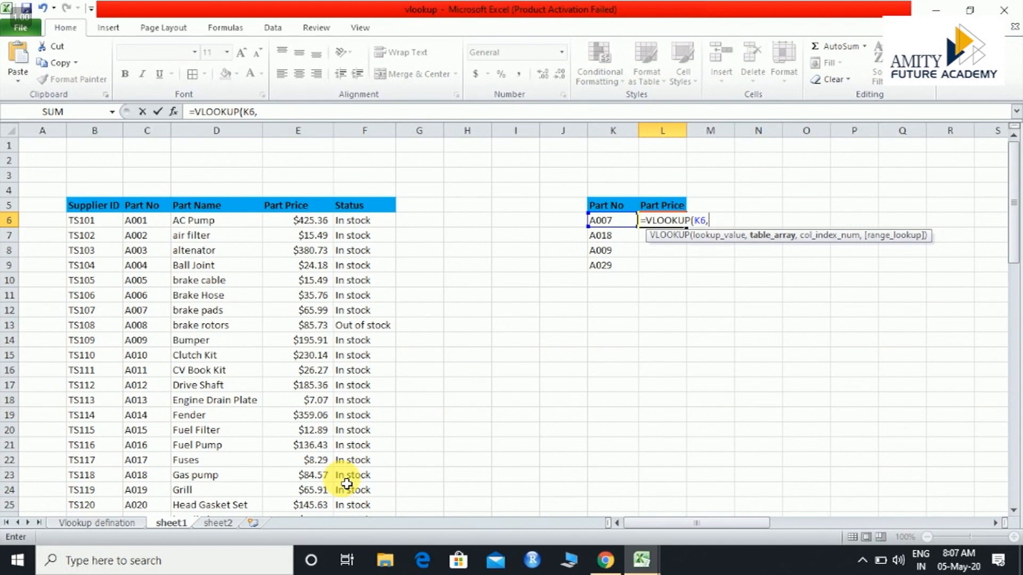
Set the formula's table array to C5:E53, covering the Part No, Part Name and Part Price columns
{"action": "left_click", "coordinate": [145, 206]}
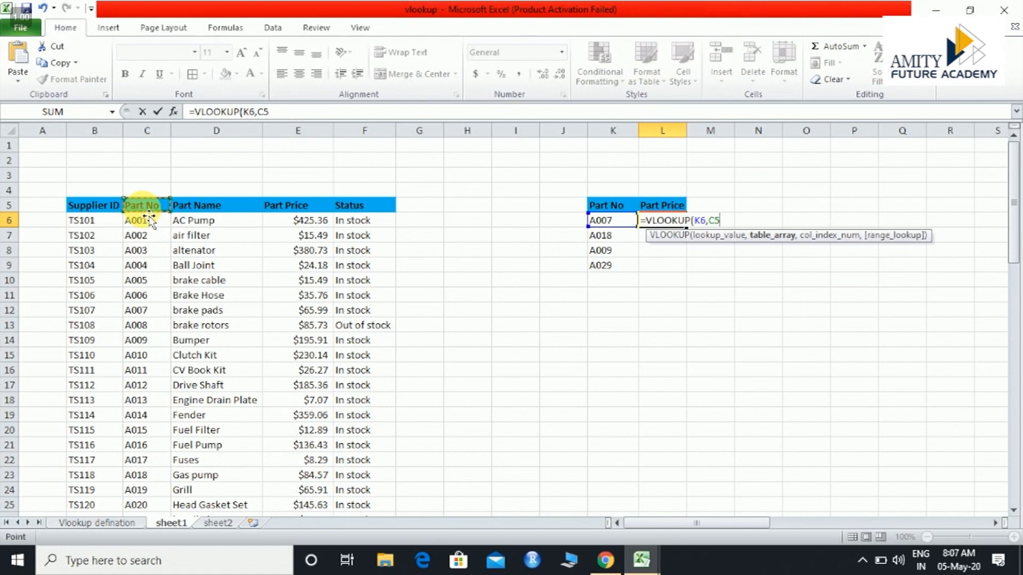
{"action": "left_click_drag", "start_coordinate": [144, 205], "coordinate": [146, 281]}
{"action": "key", "text": "shift+Down"}
{"action": "key", "text": "shift+Down"}
{"action": "key", "text": "shift+Down"}
{"action": "key", "text": "shift+Down"}
{"action": "key", "text": "shift+Down"}
{"action": "key", "text": "shift+Down"}
{"action": "key", "text": "shift+Down"}
{"action": "key", "text": "shift+Down"}
{"action": "key", "text": "shift+Down"}
{"action": "key", "text": "shift+Down"}
{"action": "key", "text": "shift+Down"}
{"action": "key", "text": "shift+Down"}
{"action": "key", "text": "shift+Down"}
{"action": "key", "text": "shift+Down"}
{"action": "key", "text": "shift+Down"}
{"action": "key", "text": "shift+Down"}
{"action": "key", "text": "shift+Down"}
{"action": "key", "text": "shift+Down"}
{"action": "key", "text": "shift+Down"}
{"action": "key", "text": "shift+Down"}
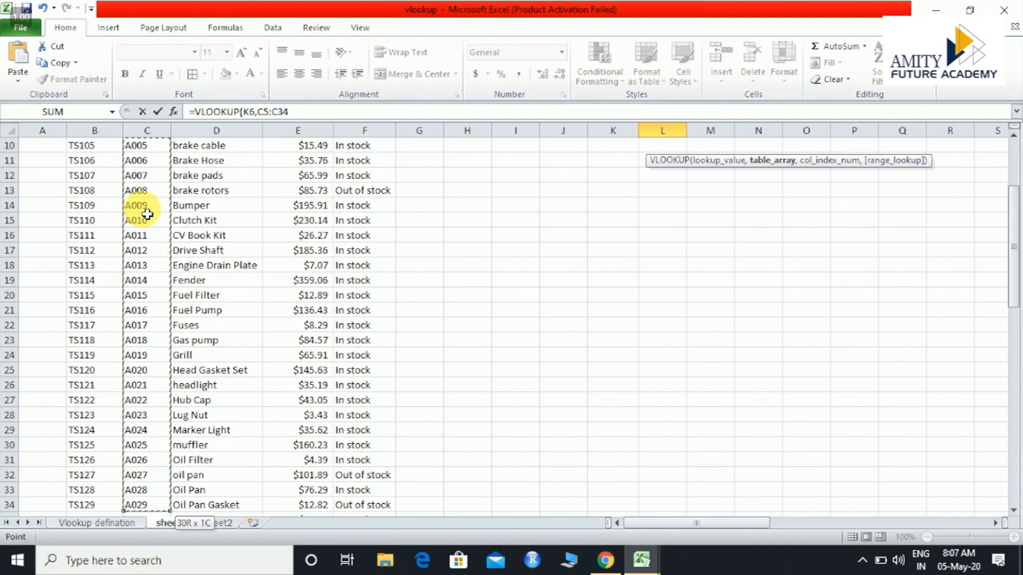
{"action": "key", "text": "shift+Down"}
{"action": "key", "text": "shift+Down"}
{"action": "key", "text": "shift+Down"}
{"action": "key", "text": "shift+Down"}
{"action": "key", "text": "shift+Down"}
{"action": "key", "text": "shift+Down"}
{"action": "key", "text": "shift+Down"}
{"action": "key", "text": "shift+Down"}
{"action": "key", "text": "shift+Down"}
{"action": "key", "text": "shift+Down"}
{"action": "key", "text": "shift+Down"}
{"action": "key", "text": "shift+Down"}
{"action": "key", "text": "shift+Down"}
{"action": "key", "text": "shift+Down"}
{"action": "key", "text": "shift+Down"}
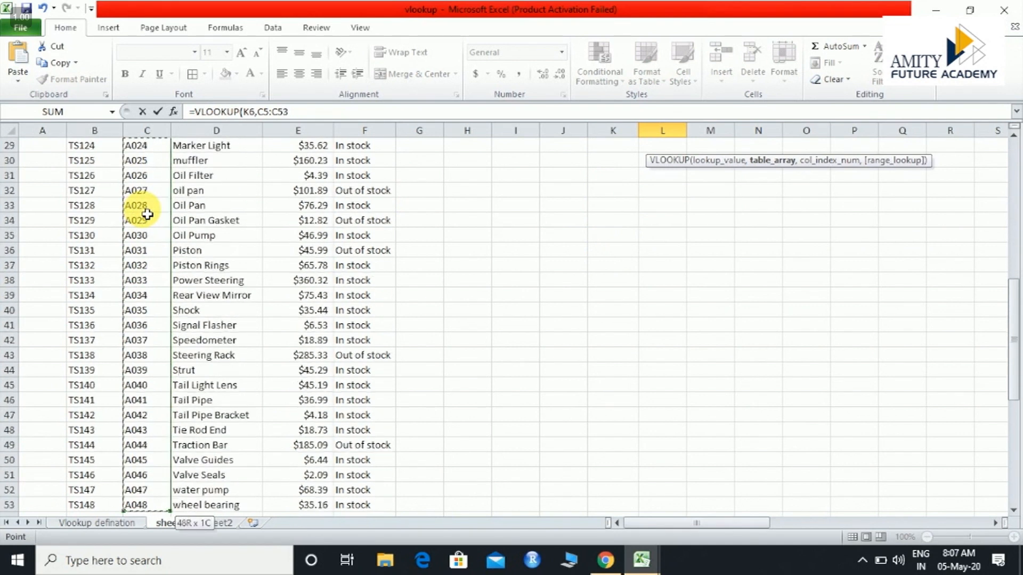
{"action": "key", "text": "shift+Up"}
{"action": "key", "text": "shift+Up"}
{"action": "key", "text": "shift+Up"}
{"action": "key", "text": "shift+Up"}
{"action": "key", "text": "shift+Up"}
{"action": "key", "text": "shift+Up"}
{"action": "key", "text": "shift+Right"}
{"action": "key", "text": "shift+Right"}
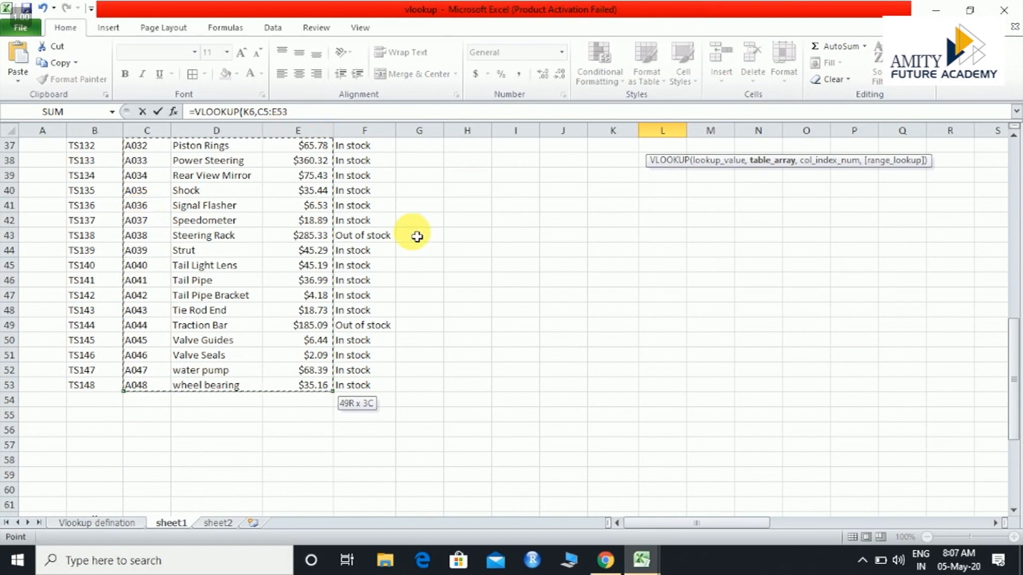
{"action": "scroll", "coordinate": [410, 229], "scroll_direction": "up", "scroll_amount": 12}
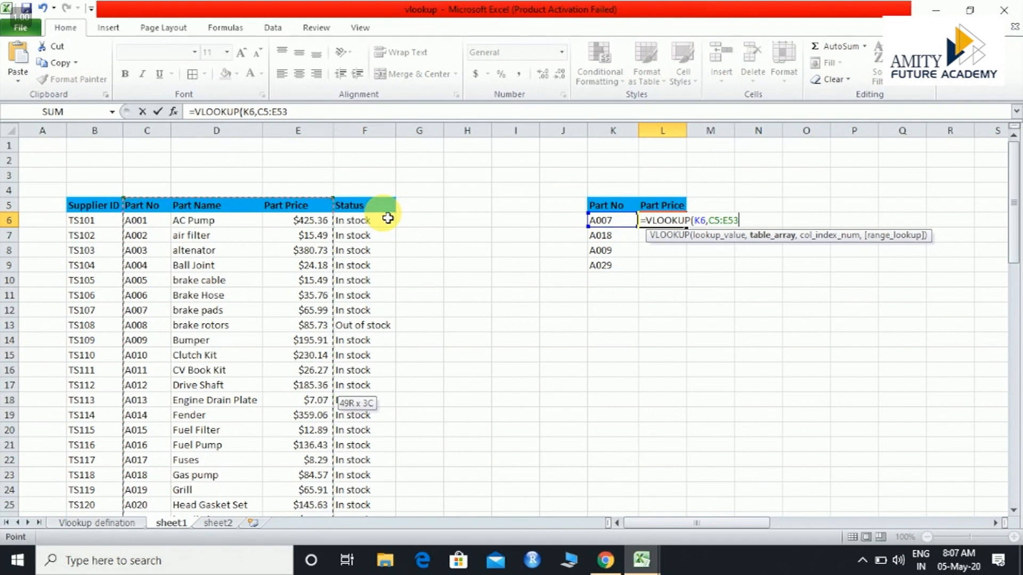
{"action": "type", "text": ","}
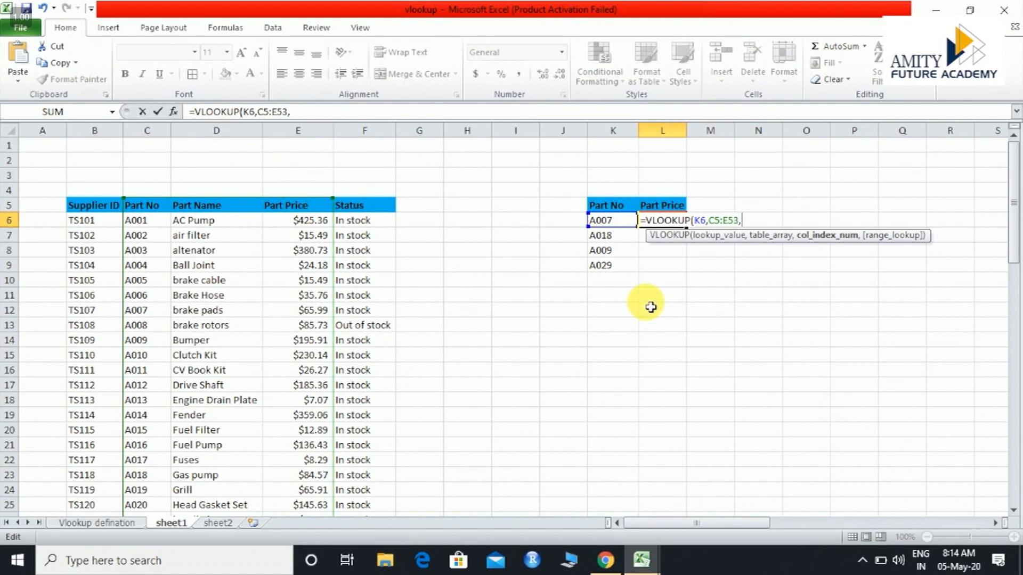
Finish the formula as =VLOOKUP(K6,C5:E53,3,) with an empty range_lookup, and compare its result with A007's row in the main table
{"action": "type", "text": "3,"}
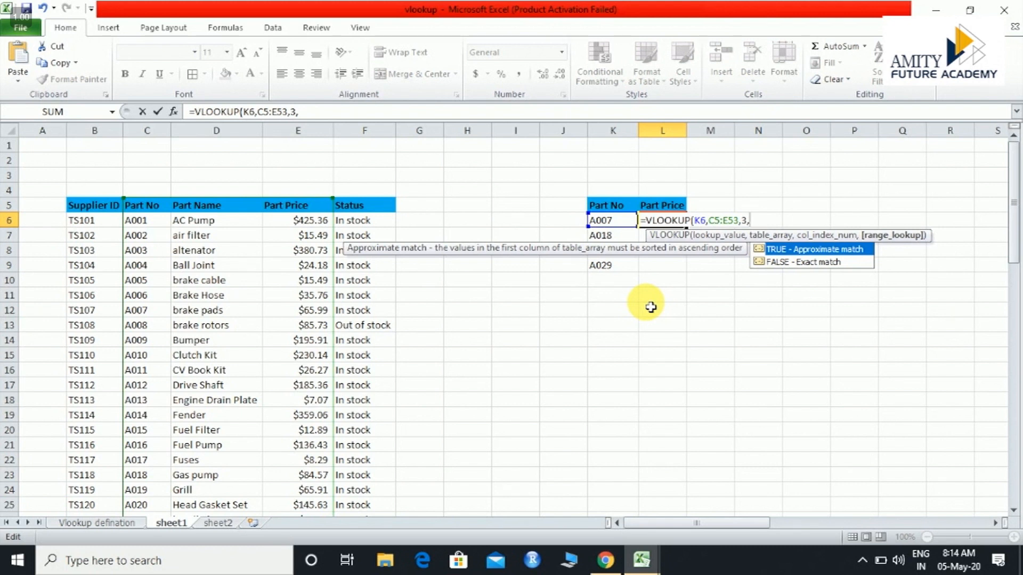
{"action": "key", "text": "Down"}
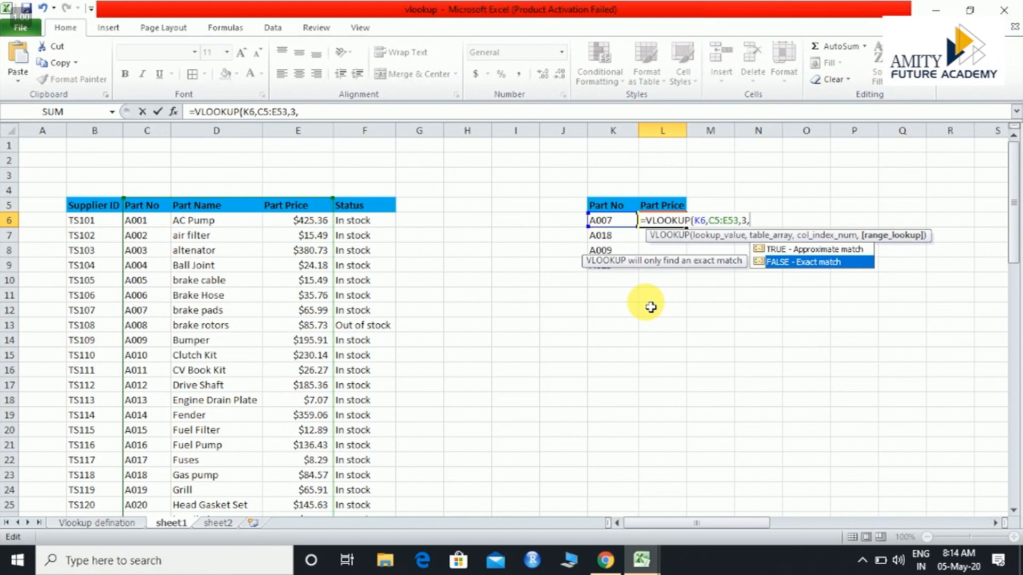
{"action": "key", "text": "Return"}
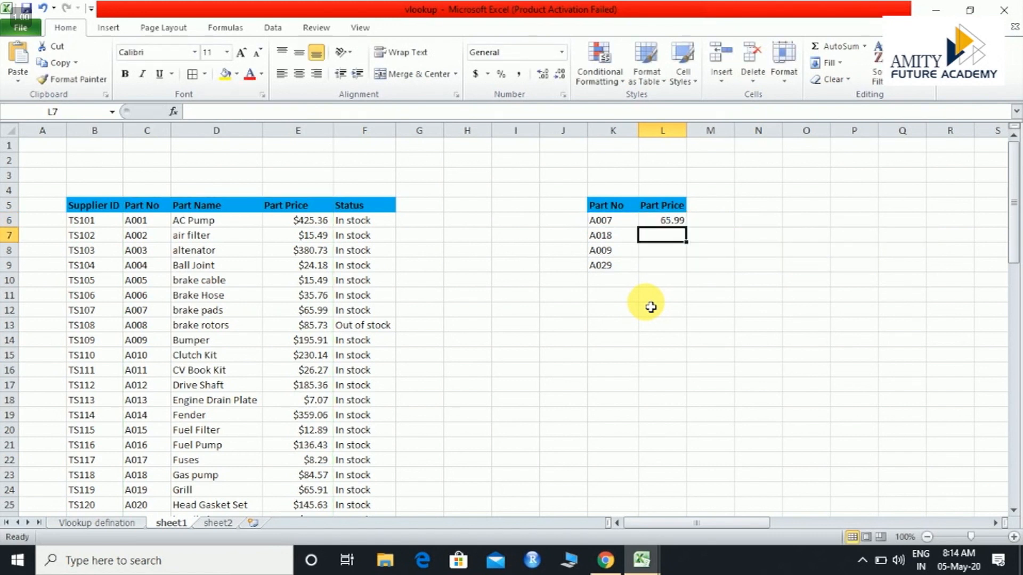
{"action": "left_click", "coordinate": [677, 223]}
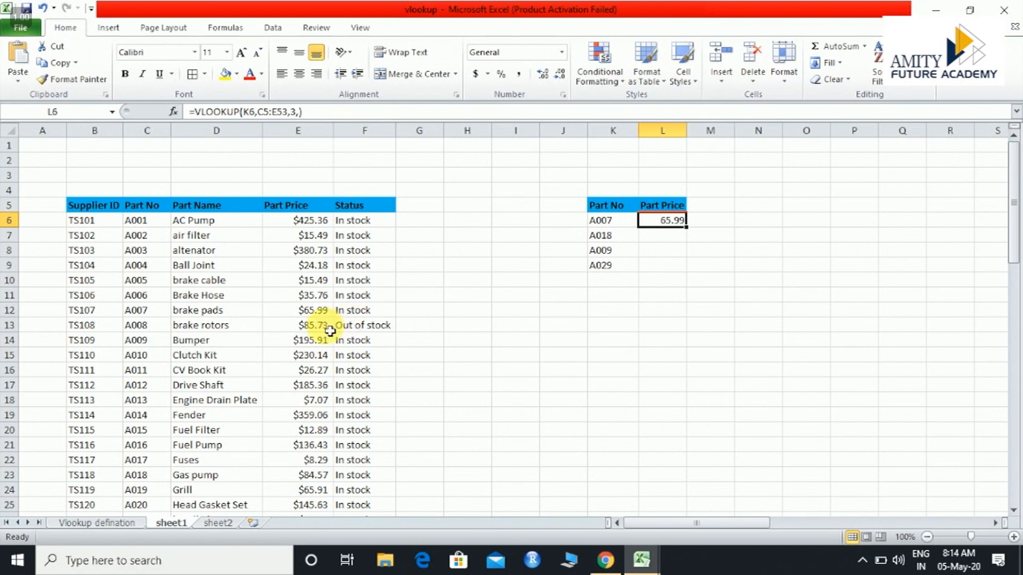
{"action": "left_click", "coordinate": [150, 315]}
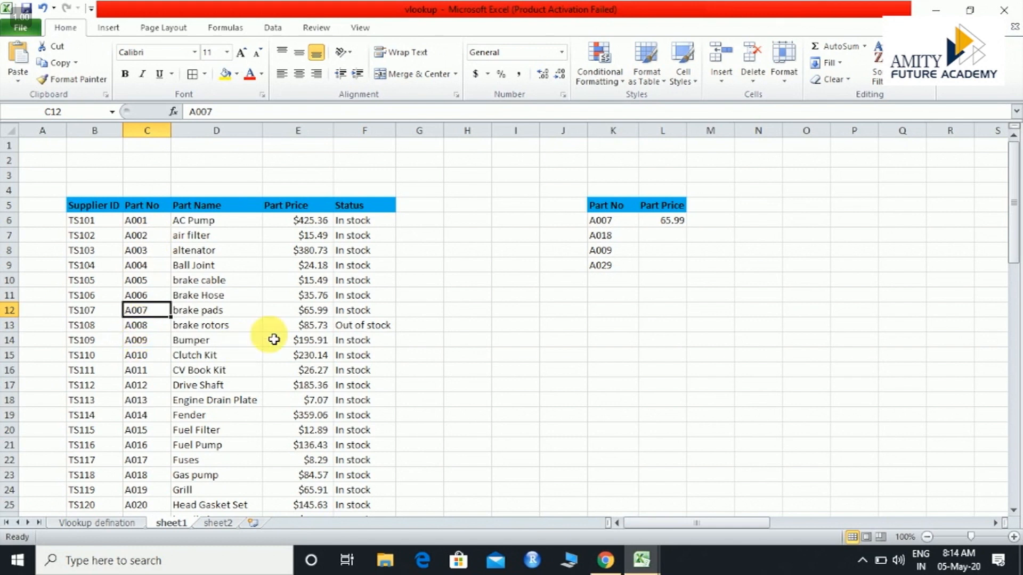
Fill the VLOOKUP formula in L6 down through L9 for the remaining part numbers
{"action": "left_click", "coordinate": [320, 313]}
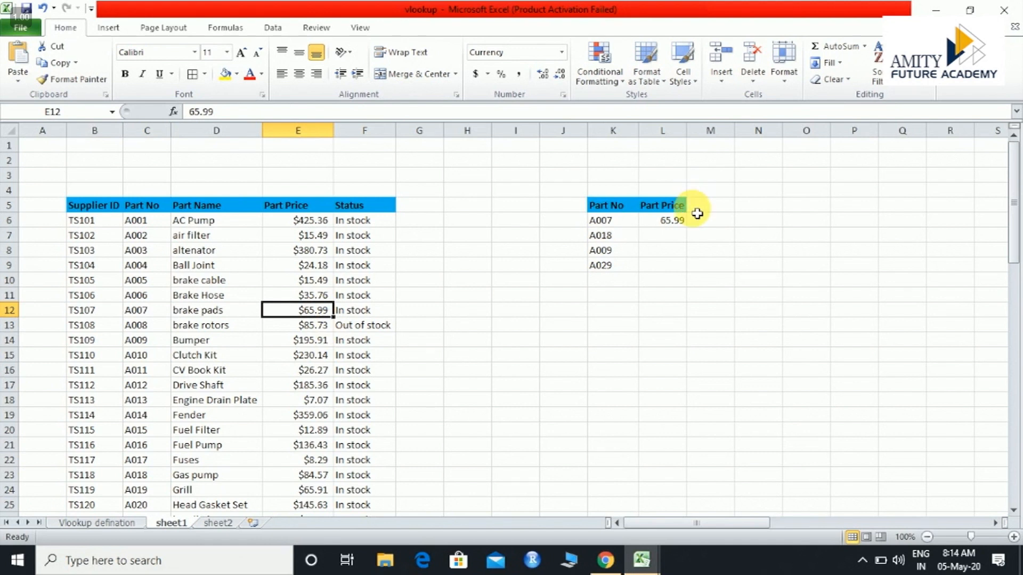
{"action": "left_click", "coordinate": [682, 223]}
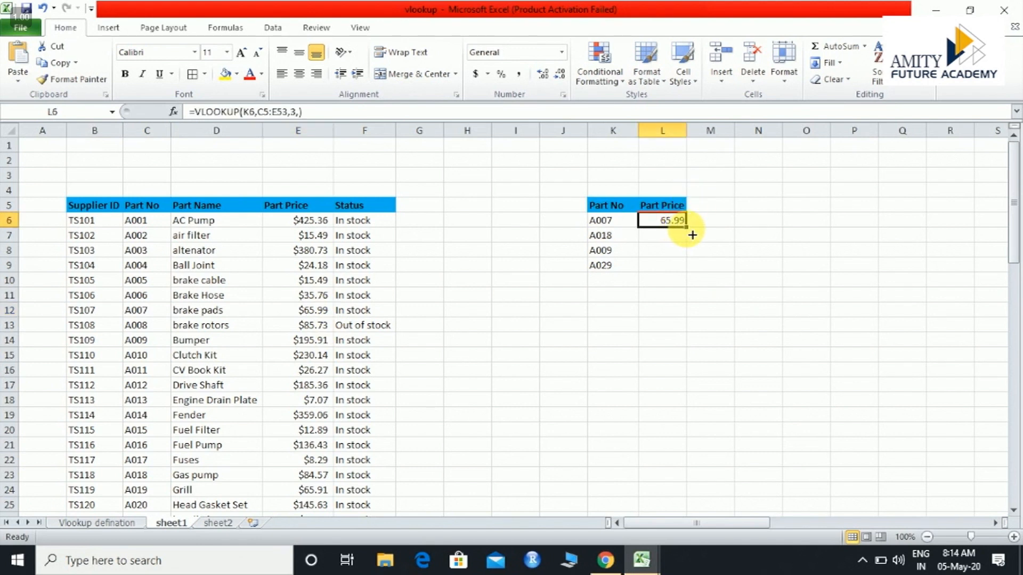
{"action": "left_click_drag", "start_coordinate": [692, 233], "coordinate": [678, 269]}
{"action": "left_click", "coordinate": [723, 255]}
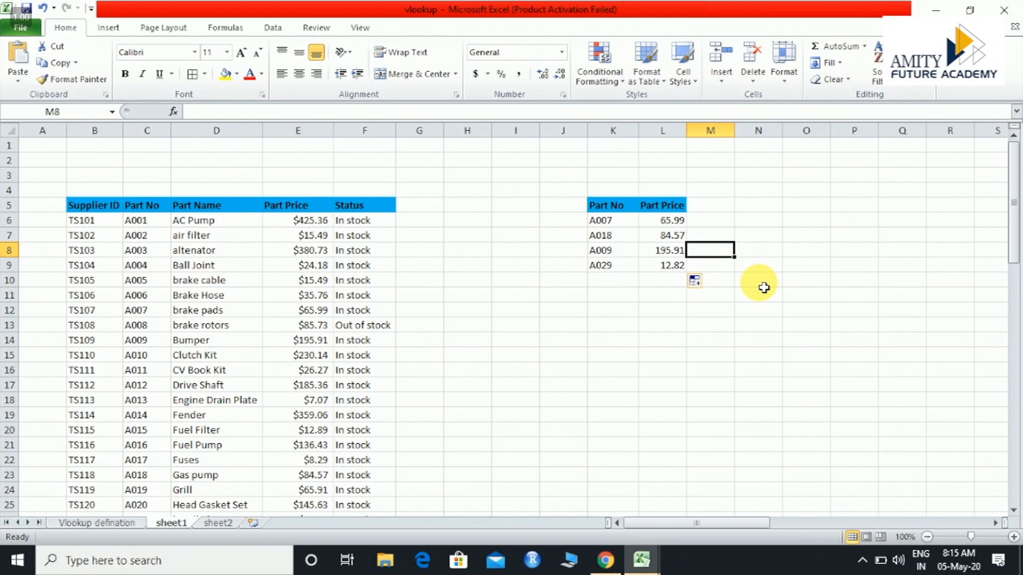
Search sheet1 for part number A018 to check its looked-up price against the main table
{"action": "key", "text": "ctrl+f"}
{"action": "key", "text": "BackSpace"}
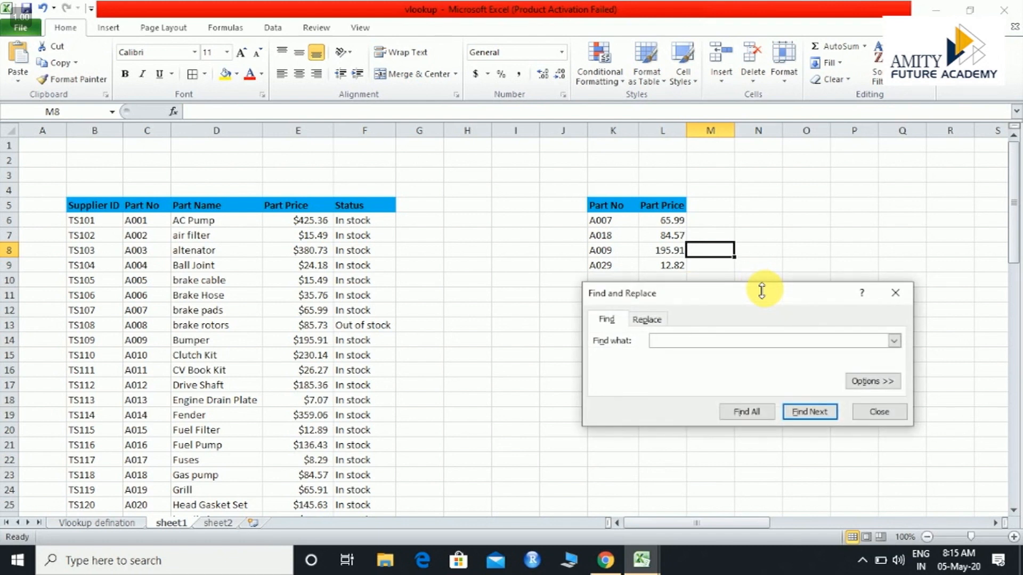
{"action": "type", "text": "A018"}
{"action": "key", "text": "Return"}
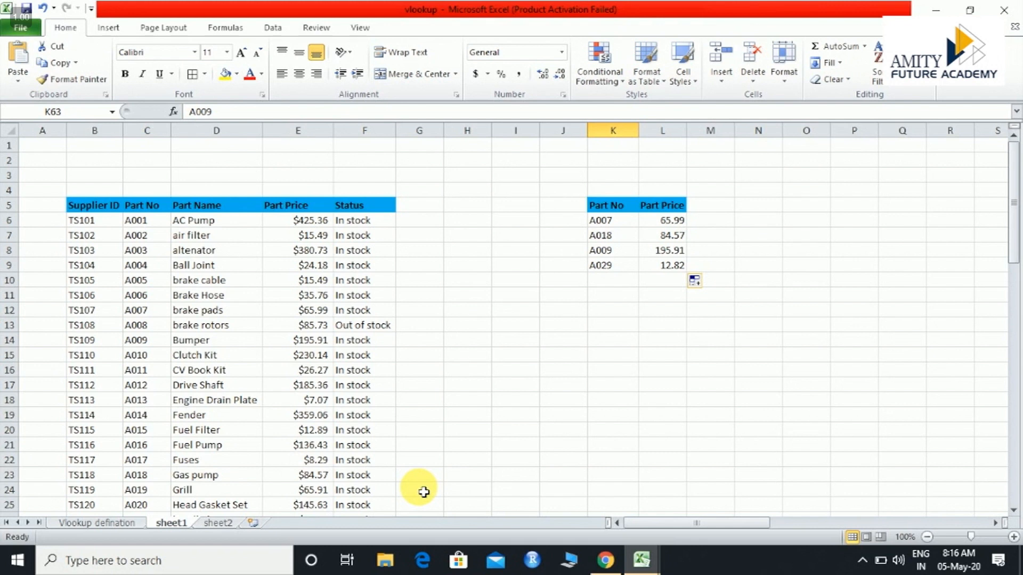
Review the "Vlookup from diferrent sheet" entry on the Vlookup defination sheet, and return to sheet1
{"action": "left_click", "coordinate": [113, 523]}
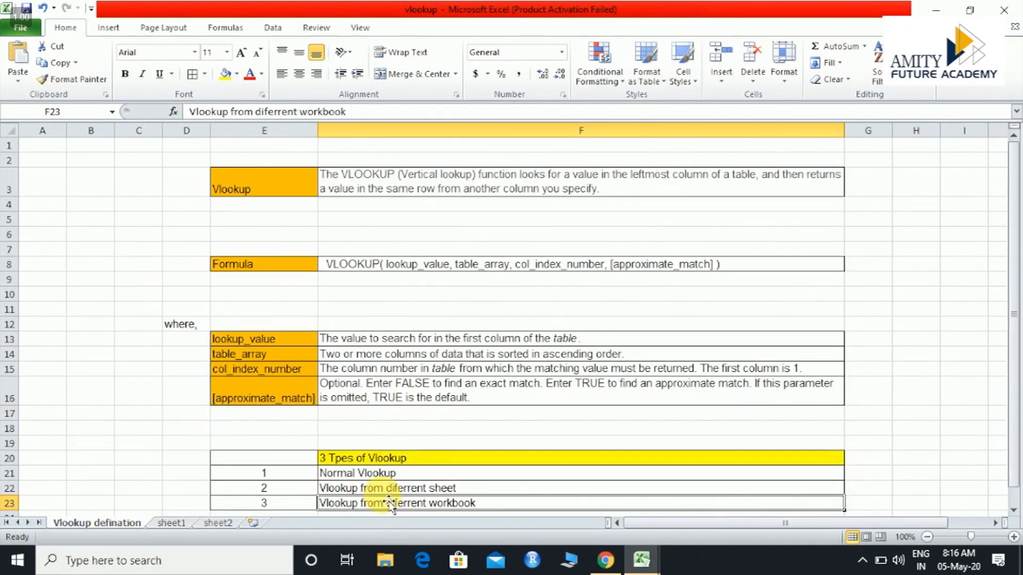
{"action": "left_click", "coordinate": [373, 488]}
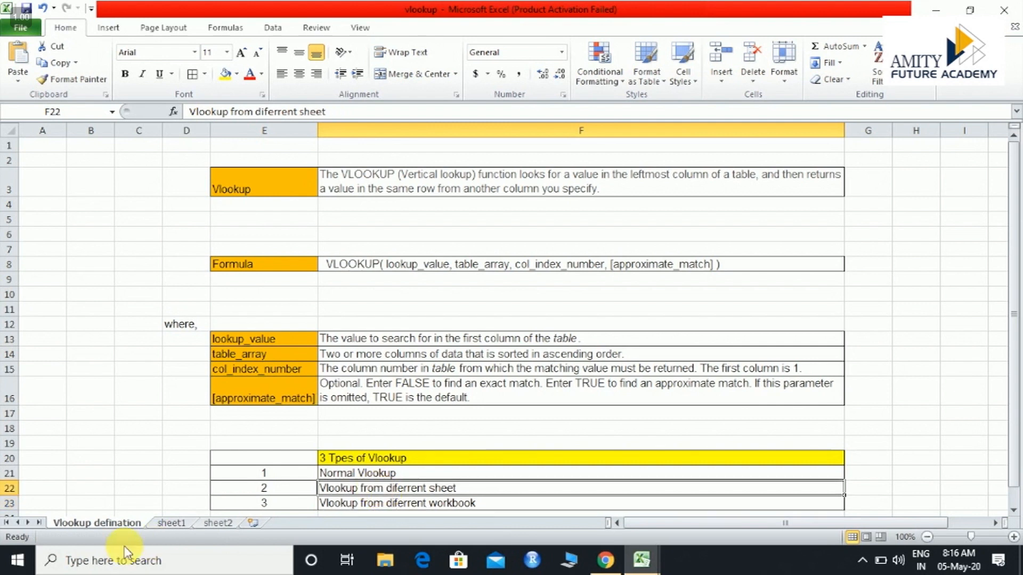
{"action": "left_click", "coordinate": [169, 523]}
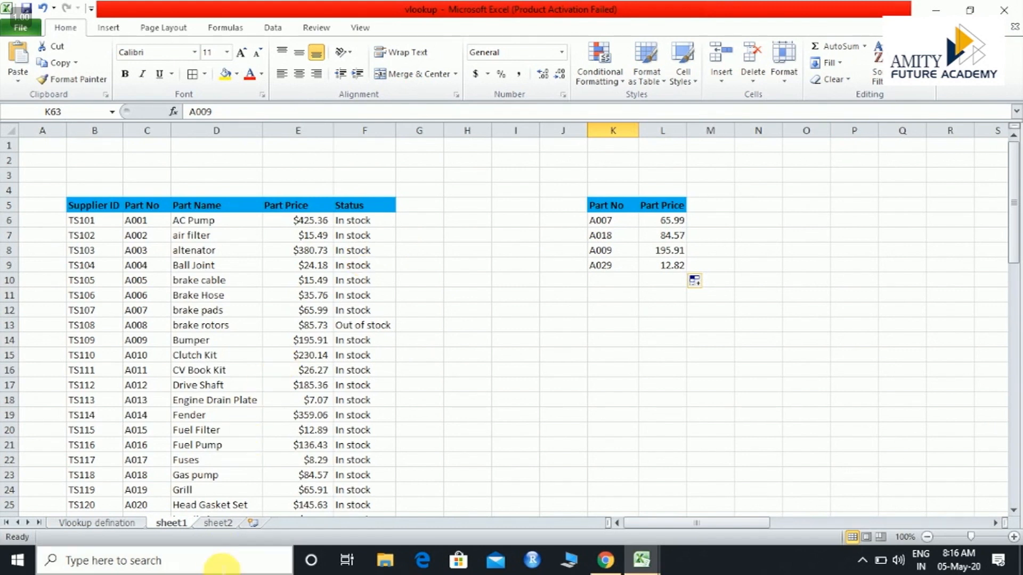
Compare the Part Name and Status headers on sheet2 with the columns of sheet1's parts table
{"action": "left_click", "coordinate": [216, 524]}
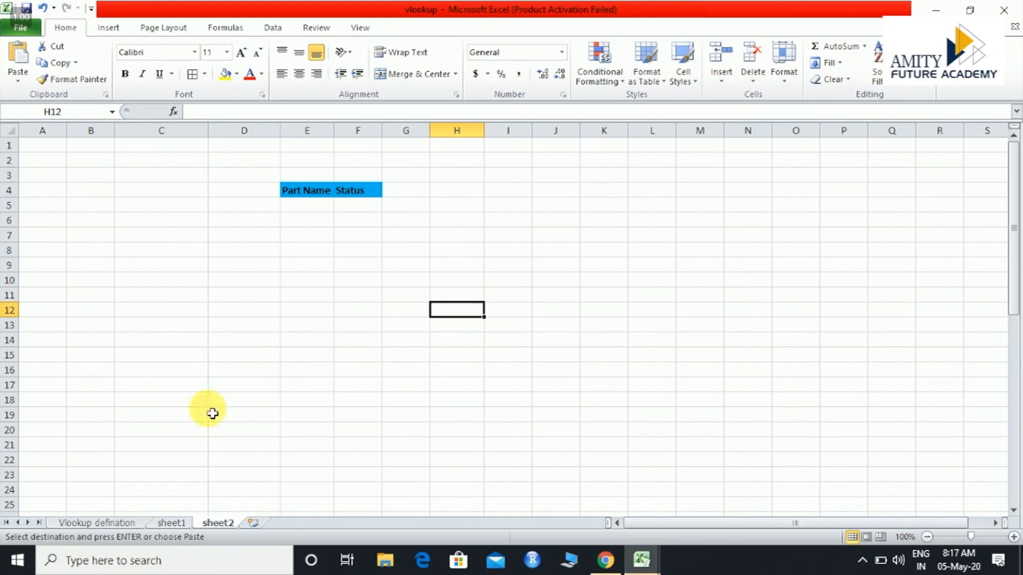
{"action": "left_click", "coordinate": [171, 524]}
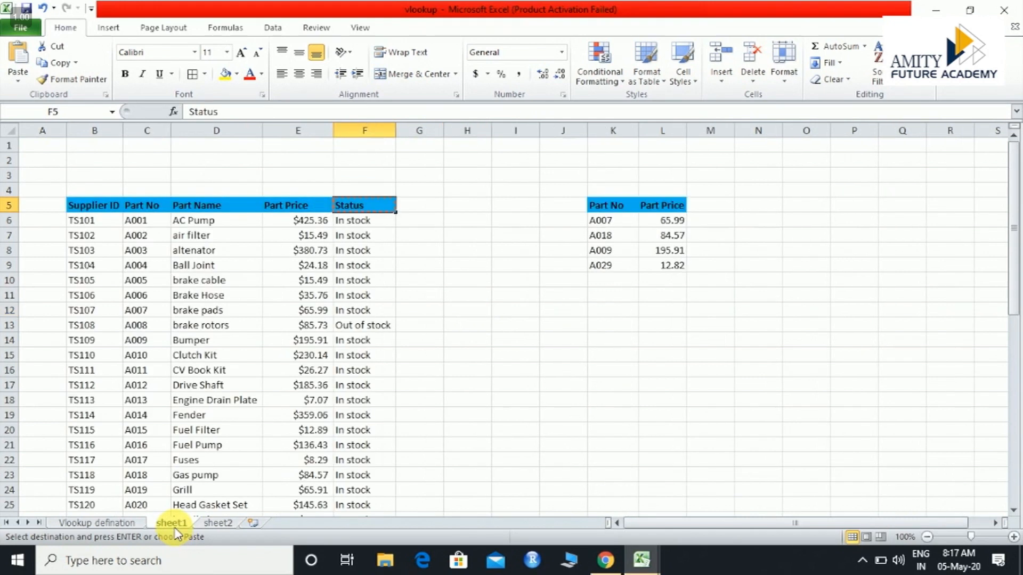
{"action": "left_click", "coordinate": [221, 525]}
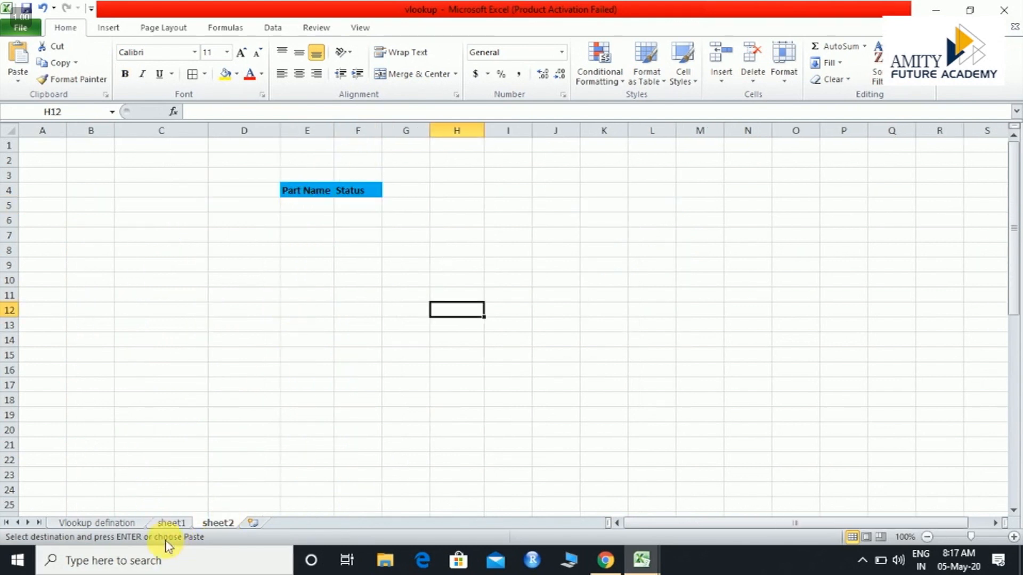
Copy the part name Ball Joint from D9 on sheet1 into cell E5 on sheet2
{"action": "left_click", "coordinate": [172, 523]}
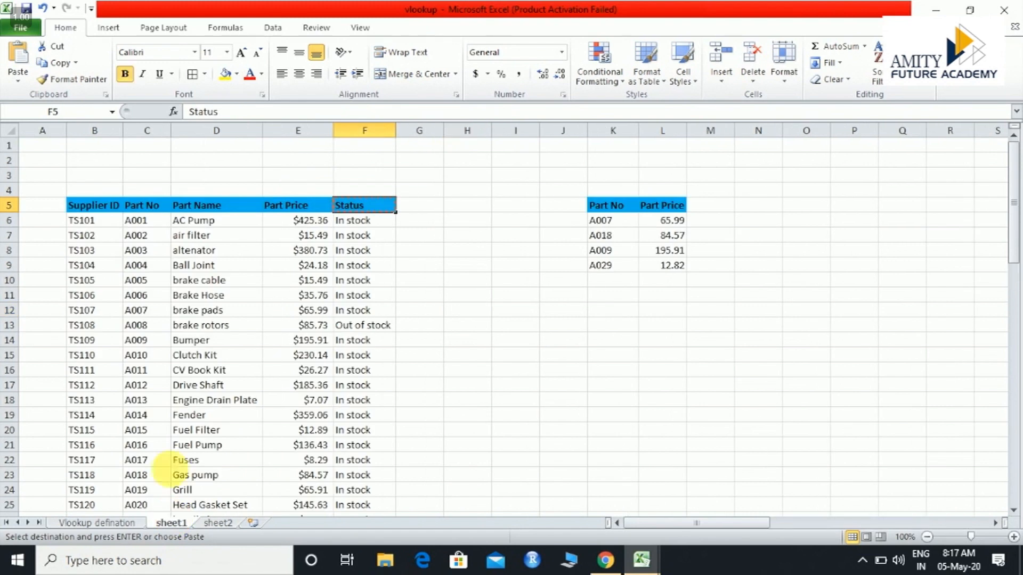
{"action": "left_click", "coordinate": [202, 266]}
{"action": "key", "text": "ctrl+c"}
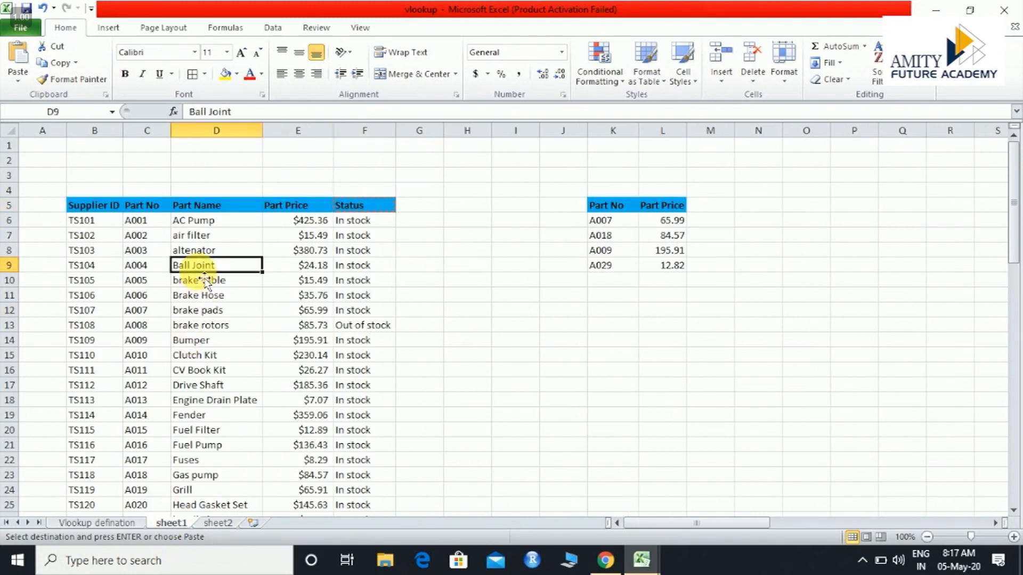
{"action": "left_click", "coordinate": [216, 523]}
{"action": "left_click", "coordinate": [319, 211]}
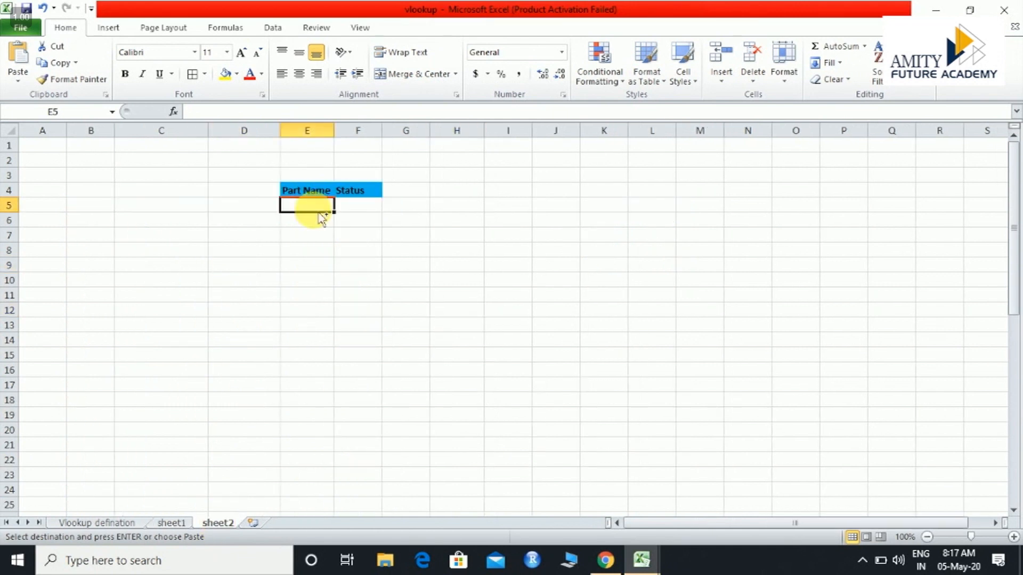
{"action": "key", "text": "ctrl+v"}
Copy the part name Fuel Pump from D21 on sheet1 into cell E6 on sheet2
{"action": "left_click", "coordinate": [170, 523]}
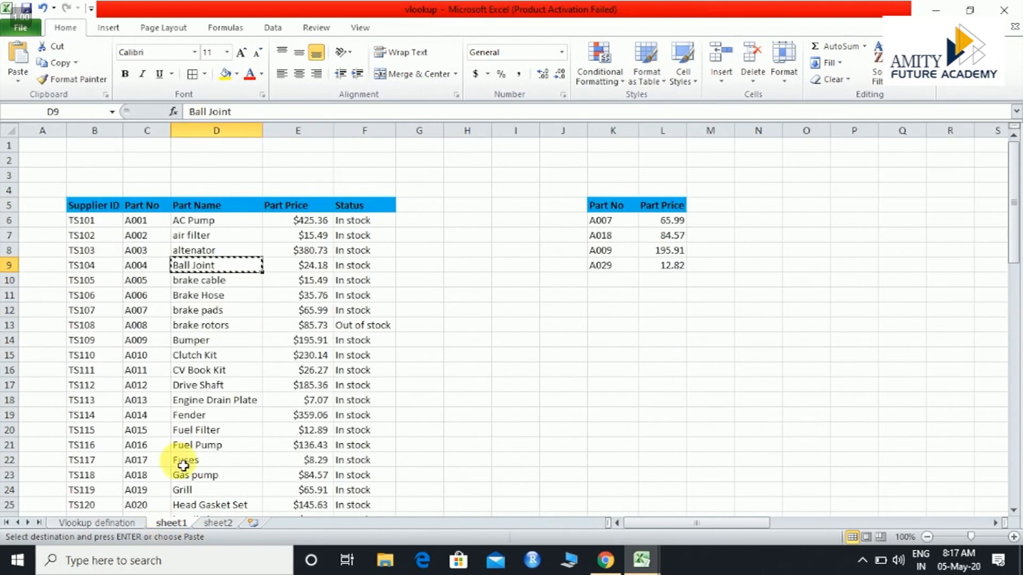
{"action": "left_click", "coordinate": [196, 445]}
{"action": "key", "text": "ctrl+c"}
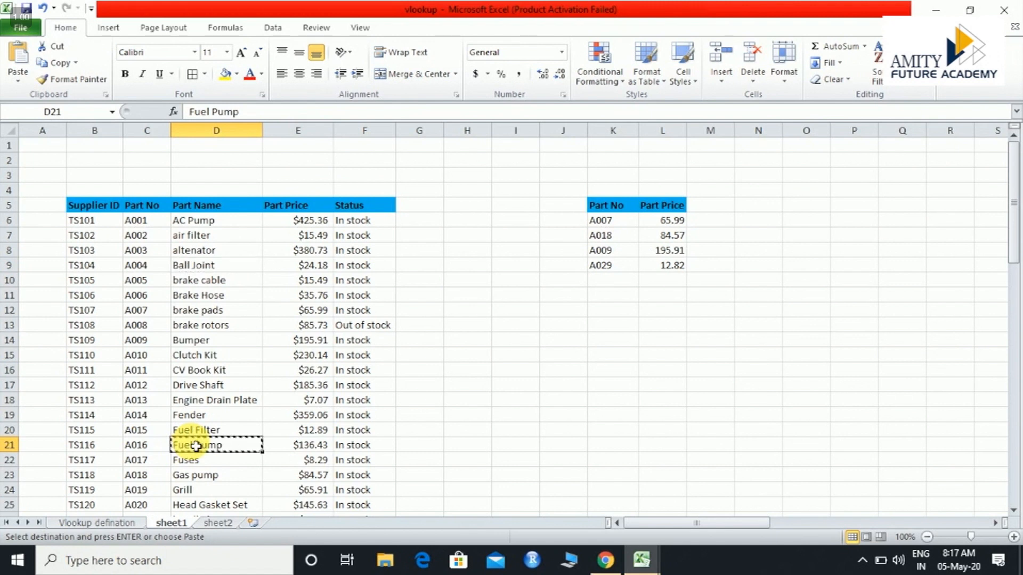
{"action": "left_click", "coordinate": [229, 525]}
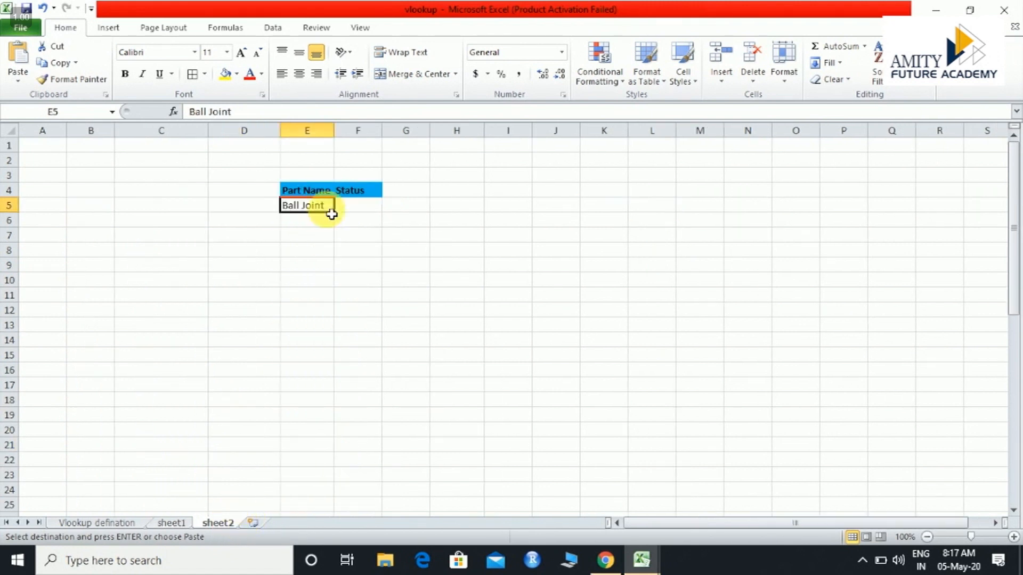
{"action": "left_click", "coordinate": [322, 224]}
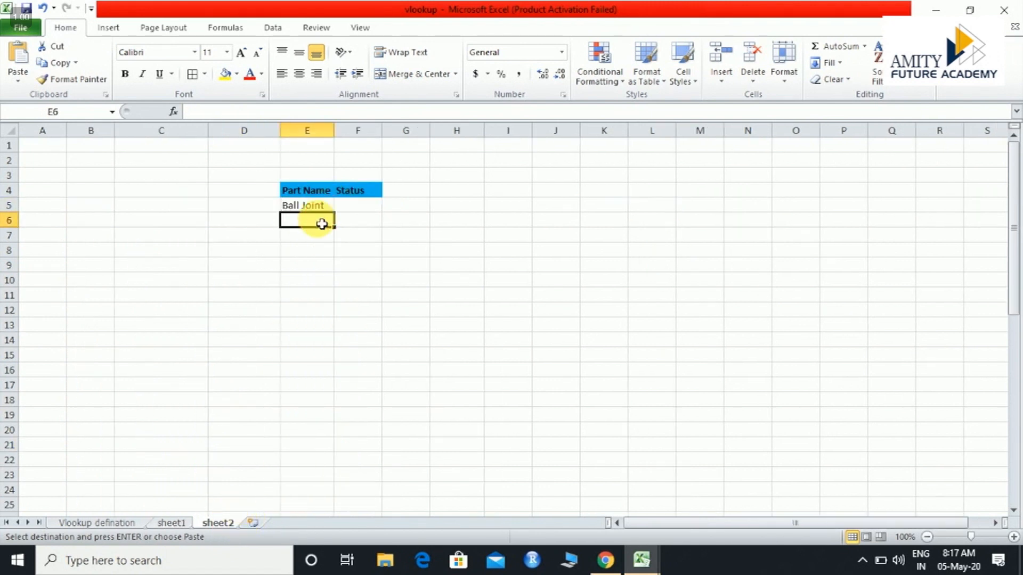
{"action": "key", "text": "ctrl+v"}
Copy the part name Piston Rings from D37 on sheet1 into cell E7 on sheet2
{"action": "left_click", "coordinate": [171, 524]}
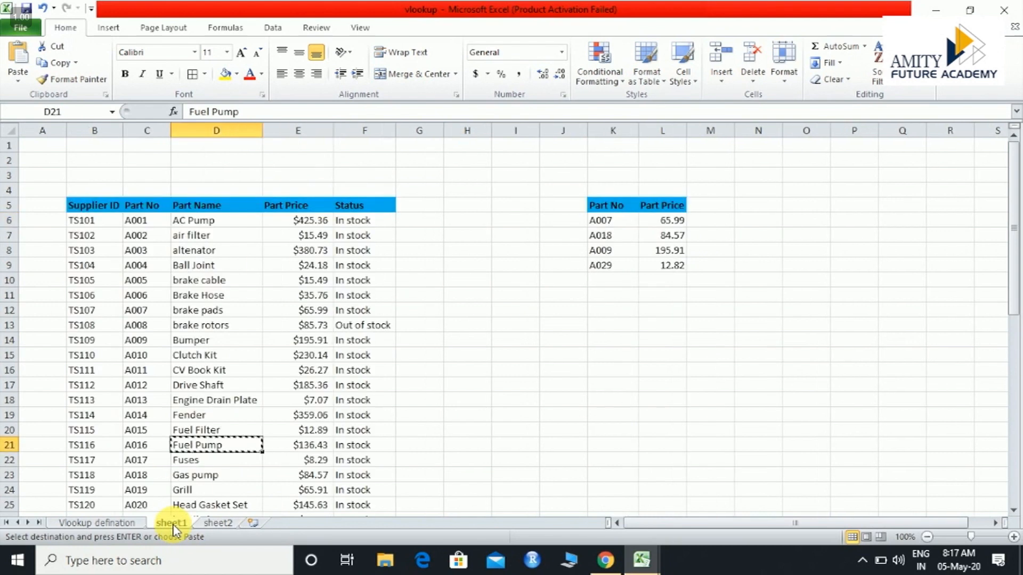
{"action": "scroll", "coordinate": [195, 488], "scroll_direction": "down", "scroll_amount": 2}
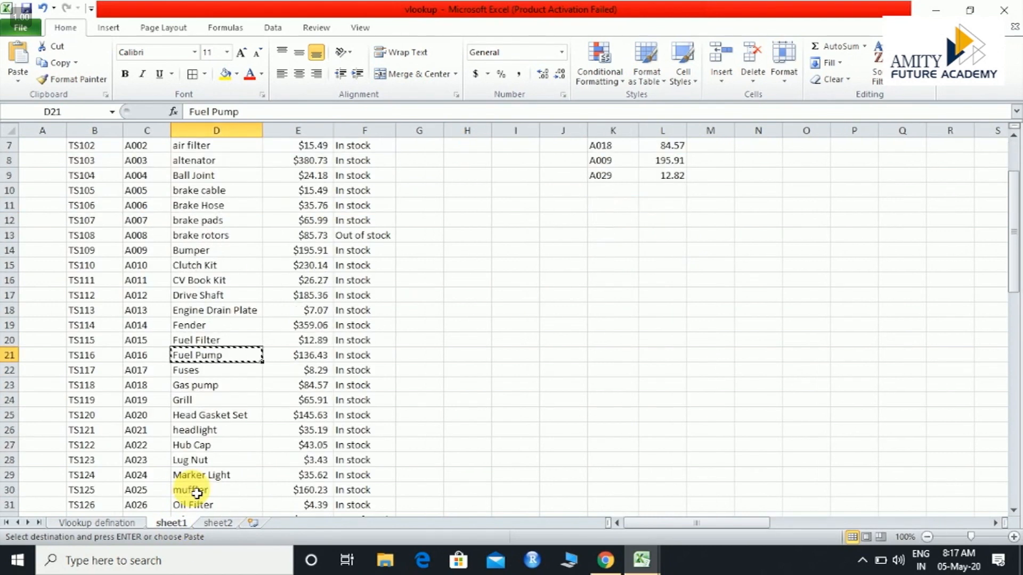
{"action": "scroll", "coordinate": [197, 494], "scroll_direction": "down", "scroll_amount": 4}
{"action": "left_click", "coordinate": [210, 414]}
{"action": "key", "text": "ctrl+c"}
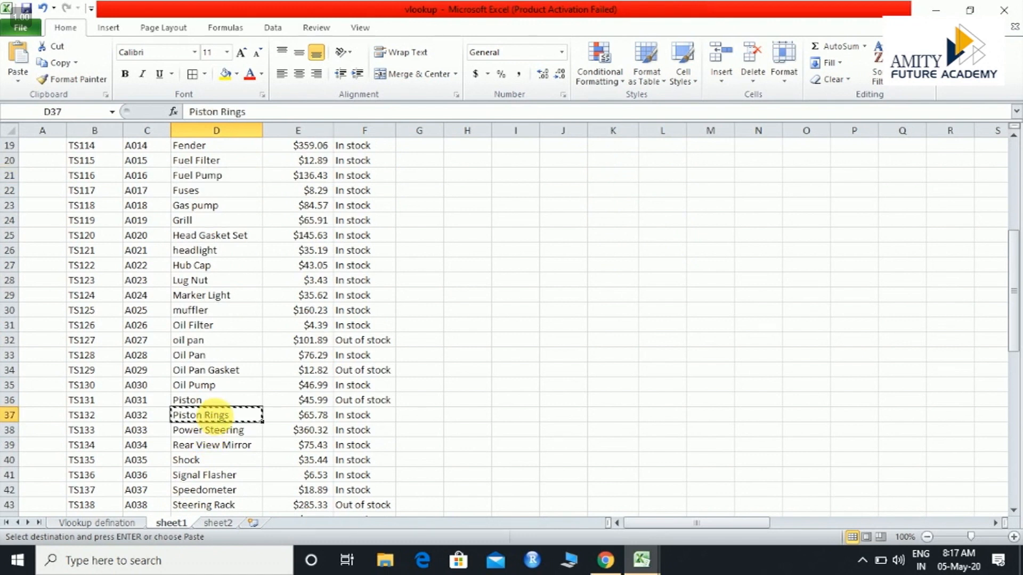
{"action": "left_click", "coordinate": [218, 524]}
{"action": "left_click", "coordinate": [307, 241]}
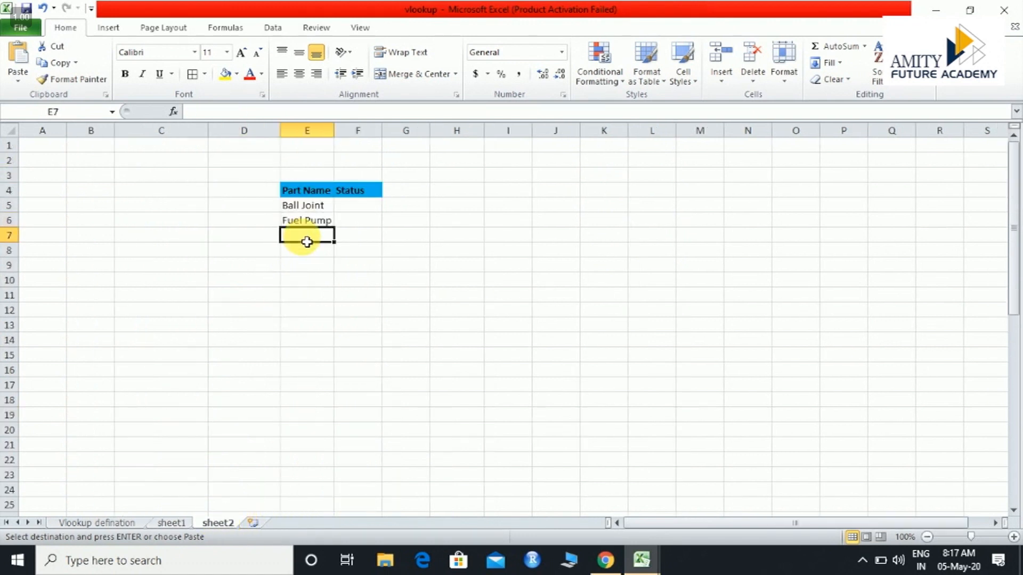
{"action": "key", "text": "ctrl+v"}
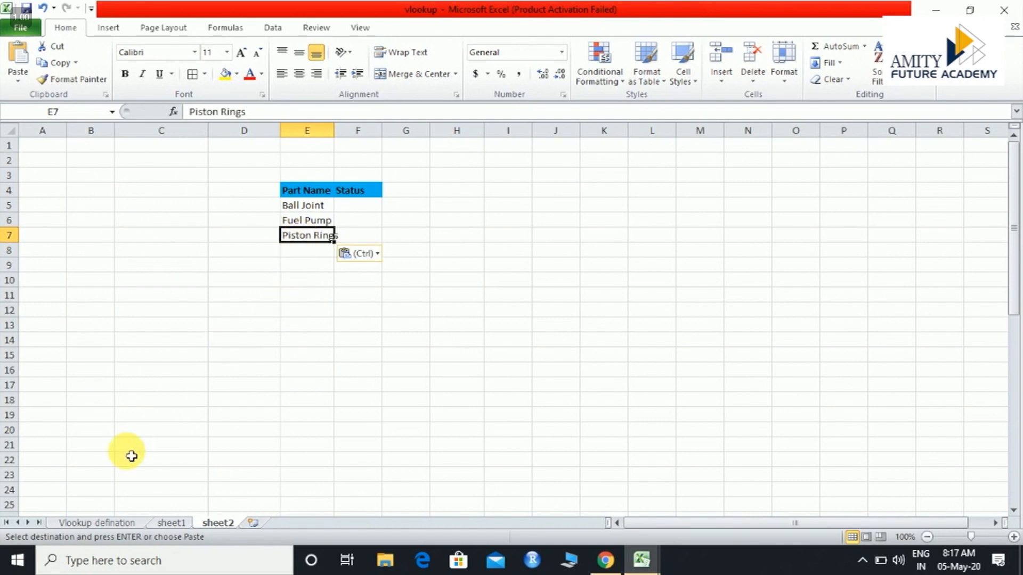
Copy the part name Rear View Mirror from D39 on sheet1 into cell E8 on sheet2
{"action": "left_click", "coordinate": [171, 525]}
{"action": "left_click", "coordinate": [197, 447]}
{"action": "key", "text": "ctrl+c"}
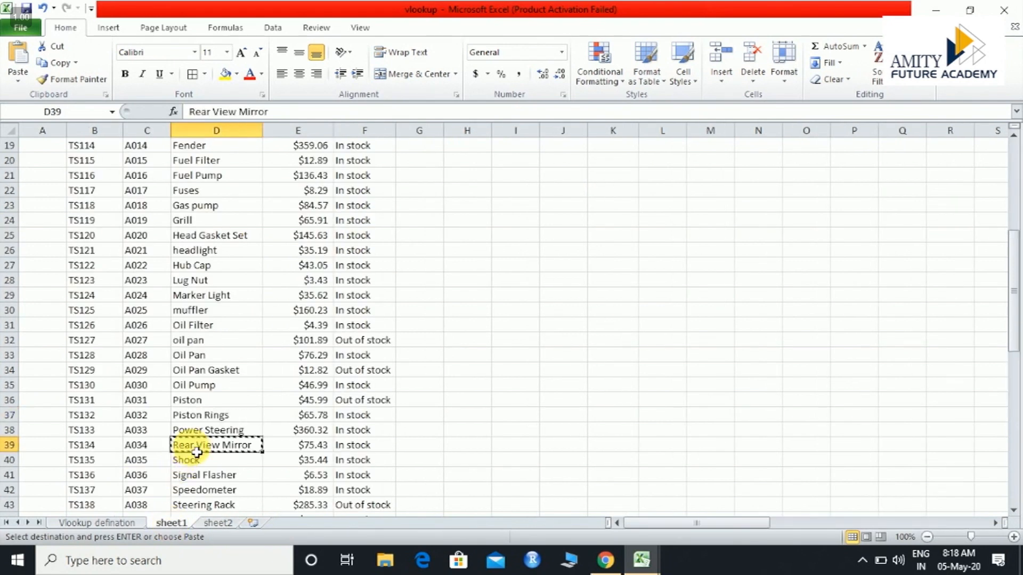
{"action": "left_click", "coordinate": [217, 524]}
{"action": "left_click", "coordinate": [300, 252]}
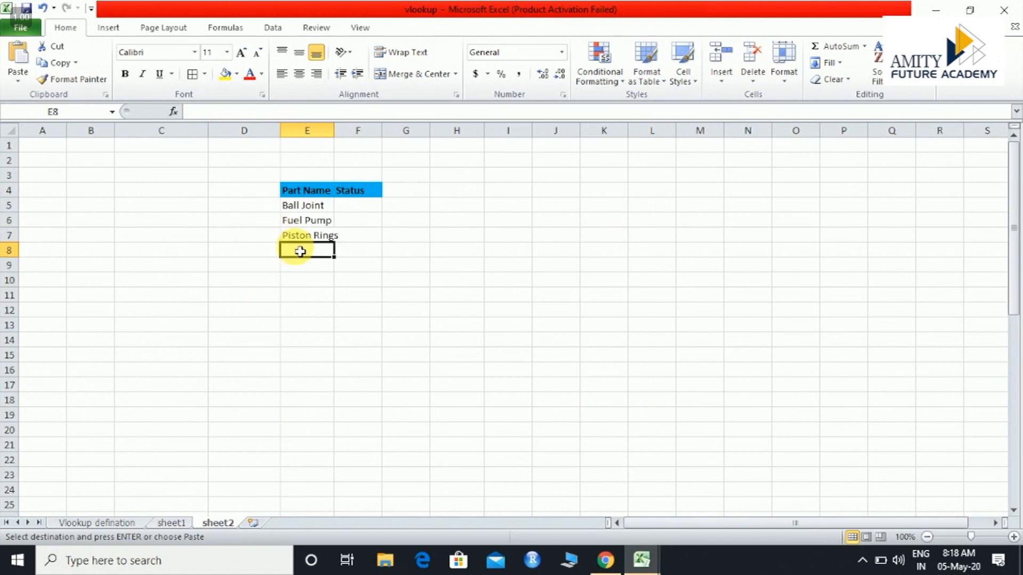
{"action": "key", "text": "ctrl+v"}
{"action": "left_click", "coordinate": [389, 223]}
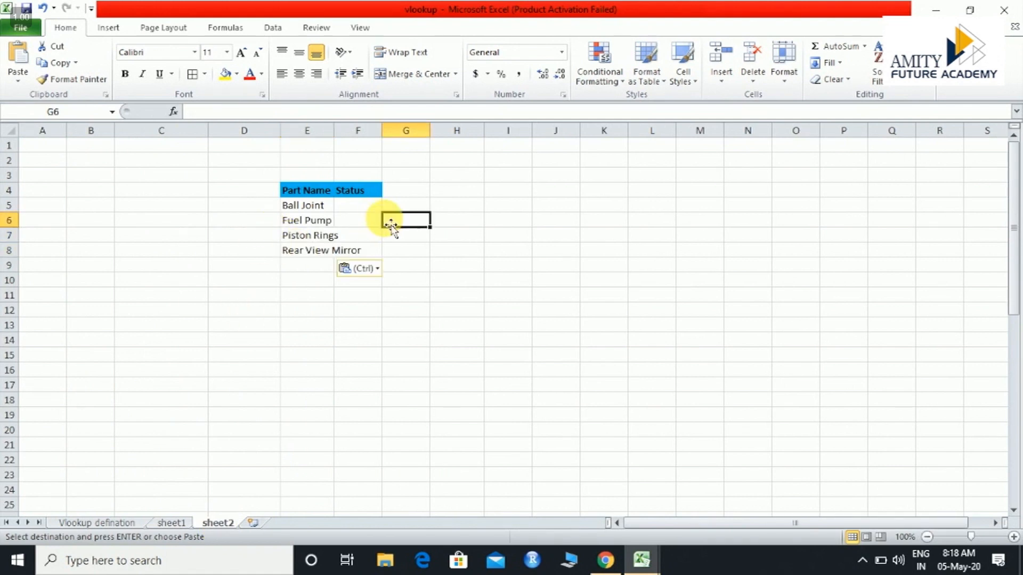
Look back at the parts table on sheet1, and autofit column E on sheet2 to its part names
{"action": "left_click", "coordinate": [170, 523]}
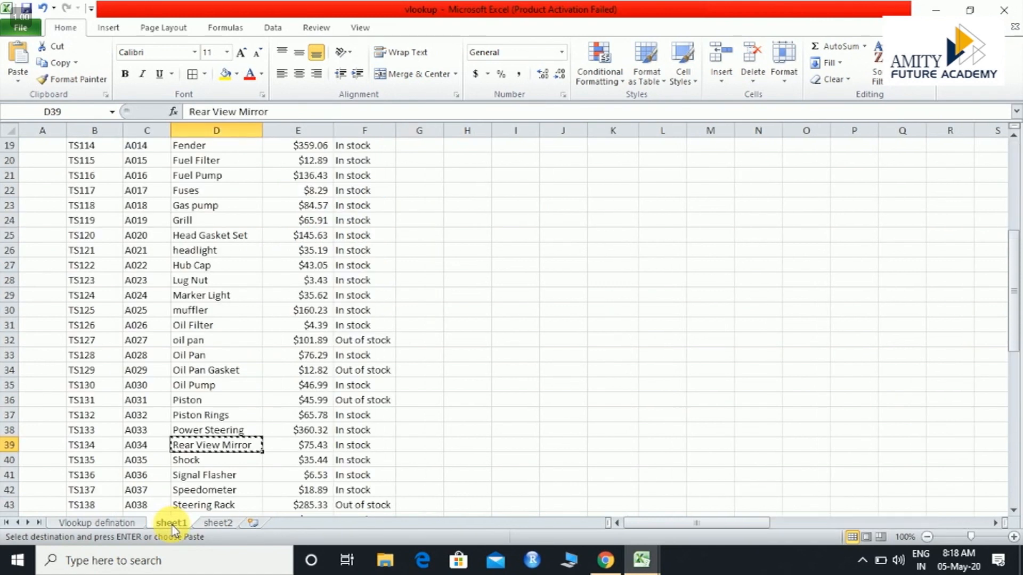
{"action": "scroll", "coordinate": [308, 427], "scroll_direction": "up", "scroll_amount": 6}
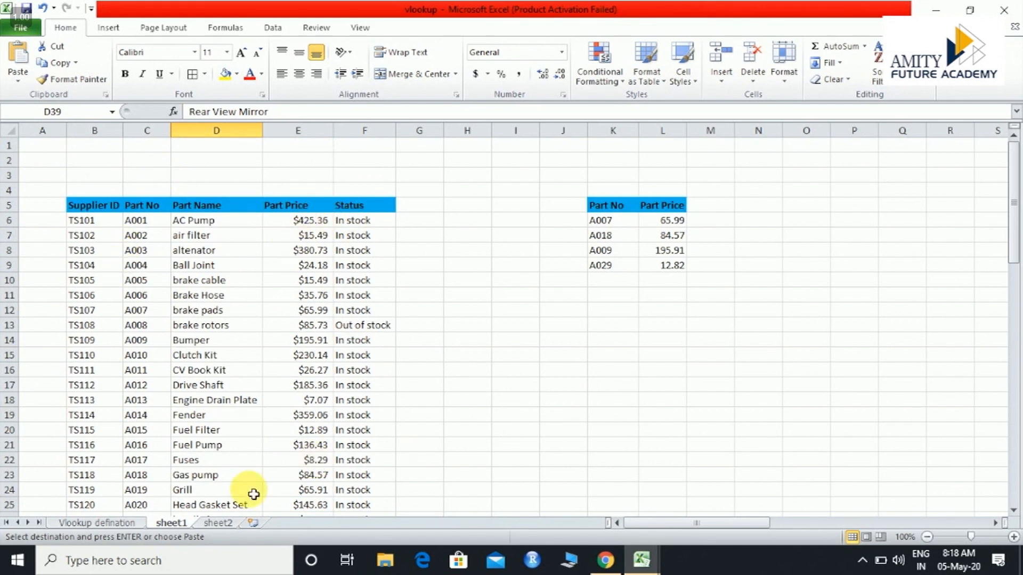
{"action": "left_click", "coordinate": [218, 524]}
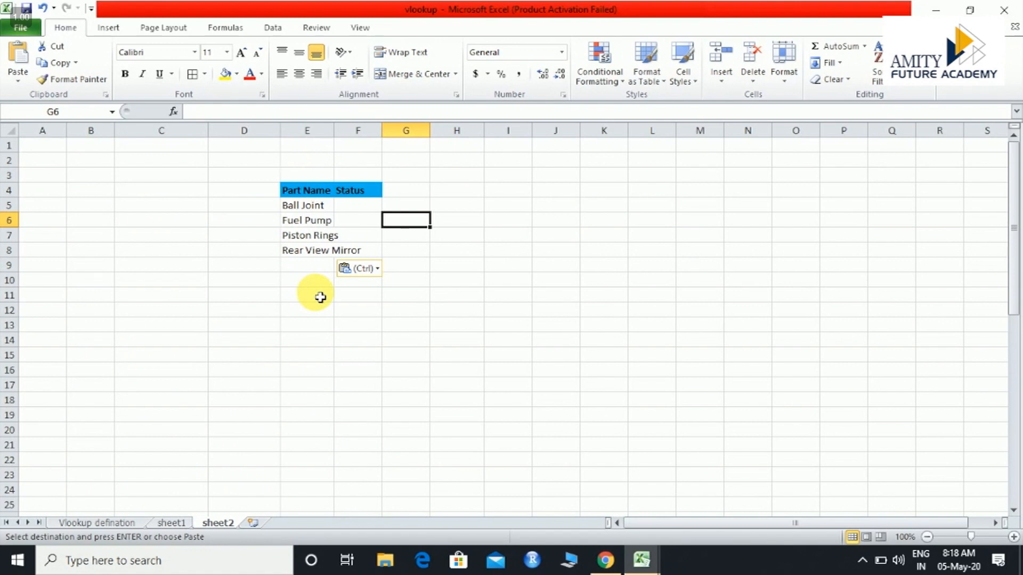
{"action": "double_click", "coordinate": [334, 131]}
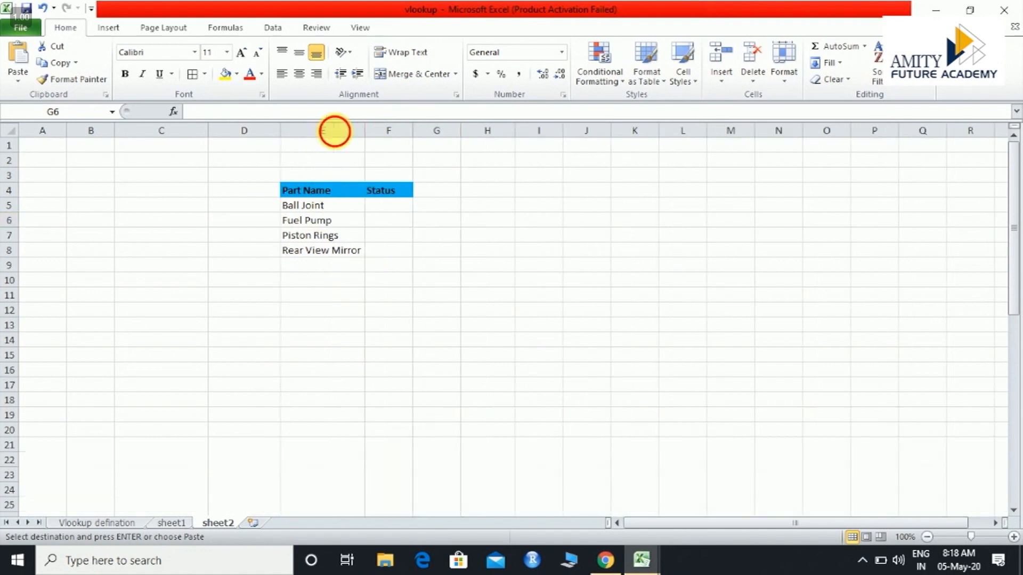
{"action": "left_click", "coordinate": [310, 211]}
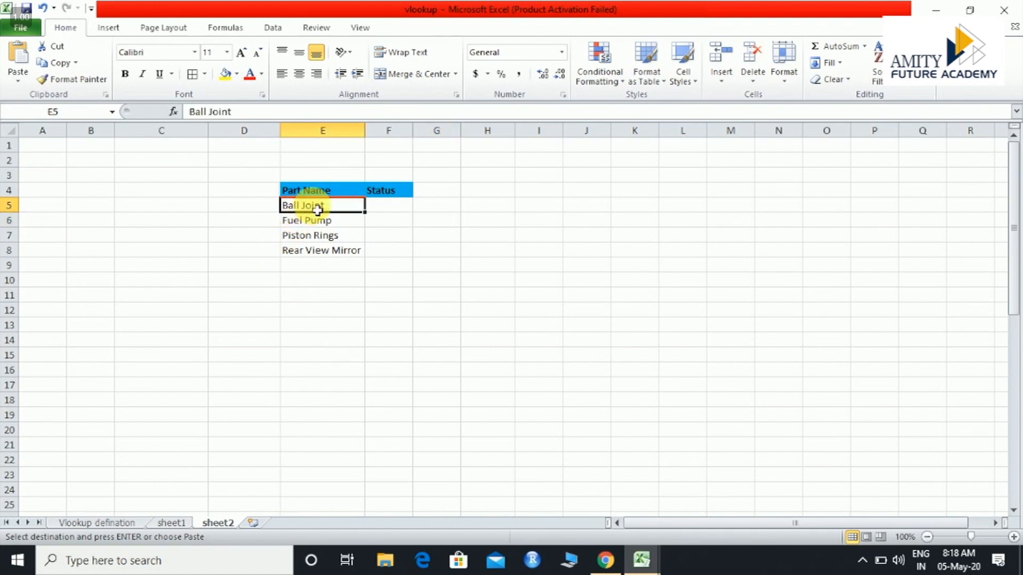
{"action": "left_click", "coordinate": [392, 210]}
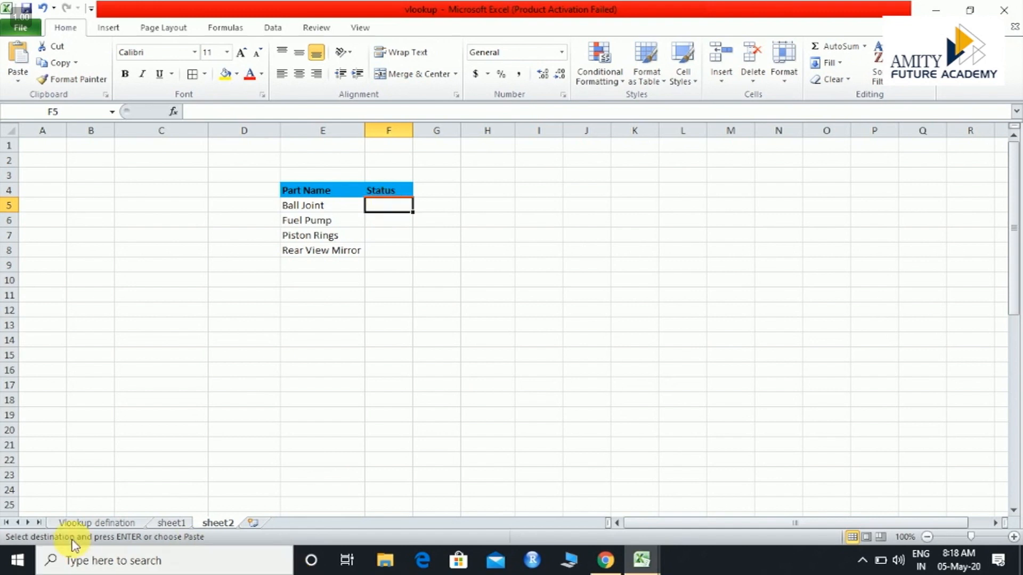
{"action": "left_click", "coordinate": [176, 525]}
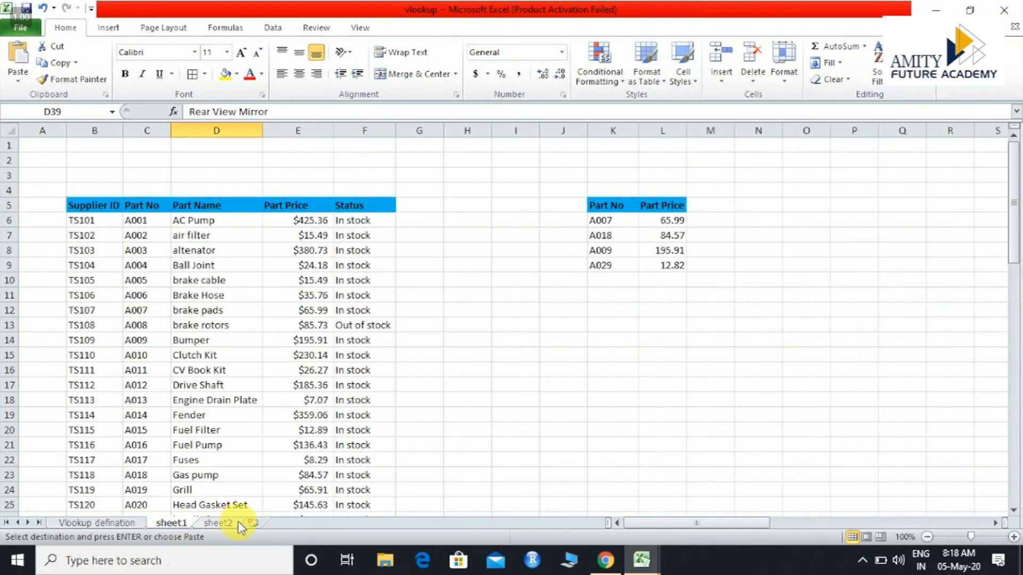
{"action": "left_click", "coordinate": [219, 523]}
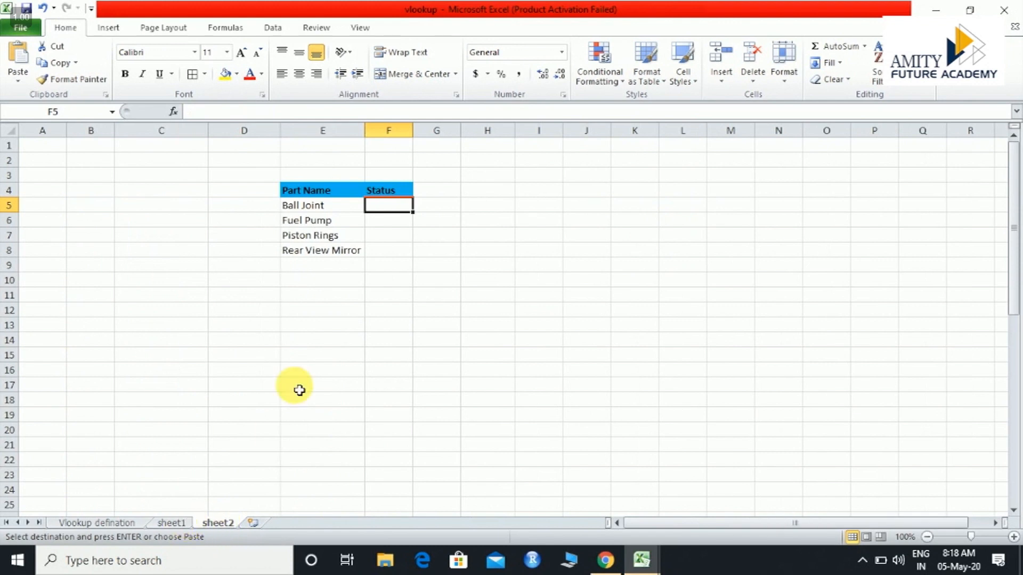
Begin a VLOOKUP formula in F5 on sheet2 with the part name in E5 as the lookup value
{"action": "double_click", "coordinate": [394, 211]}
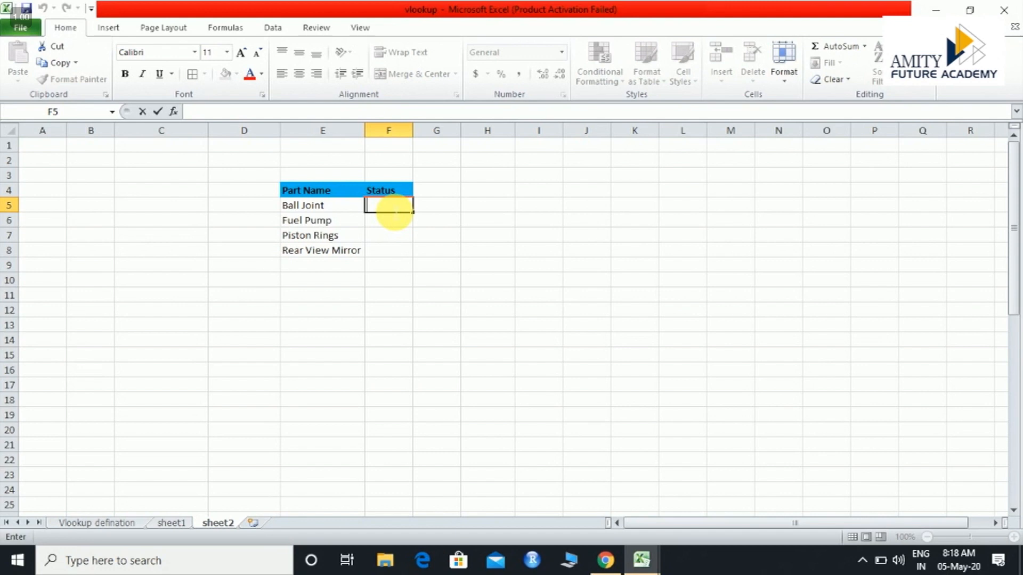
{"action": "type", "text": "=v"}
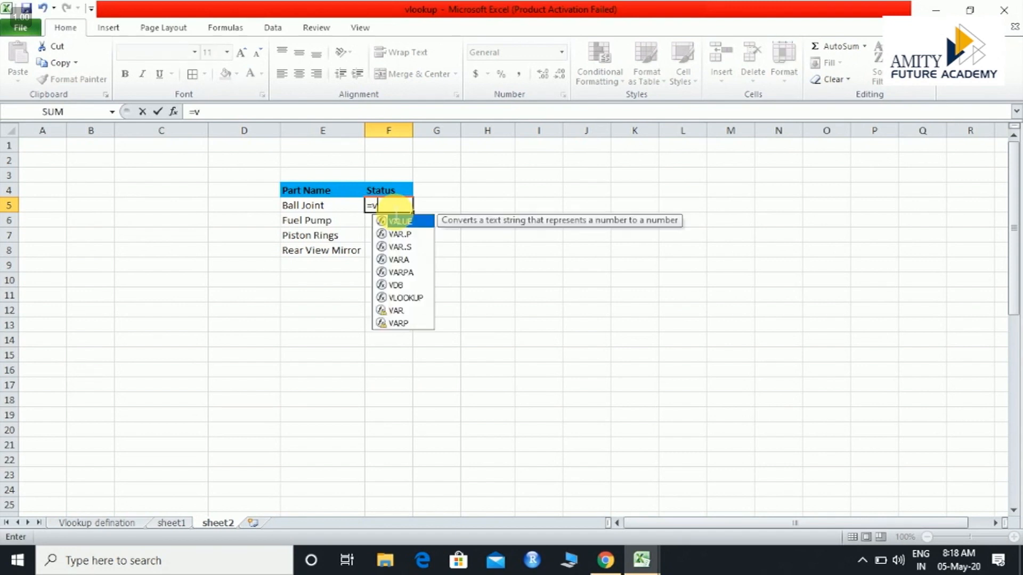
{"action": "type", "text": "l"}
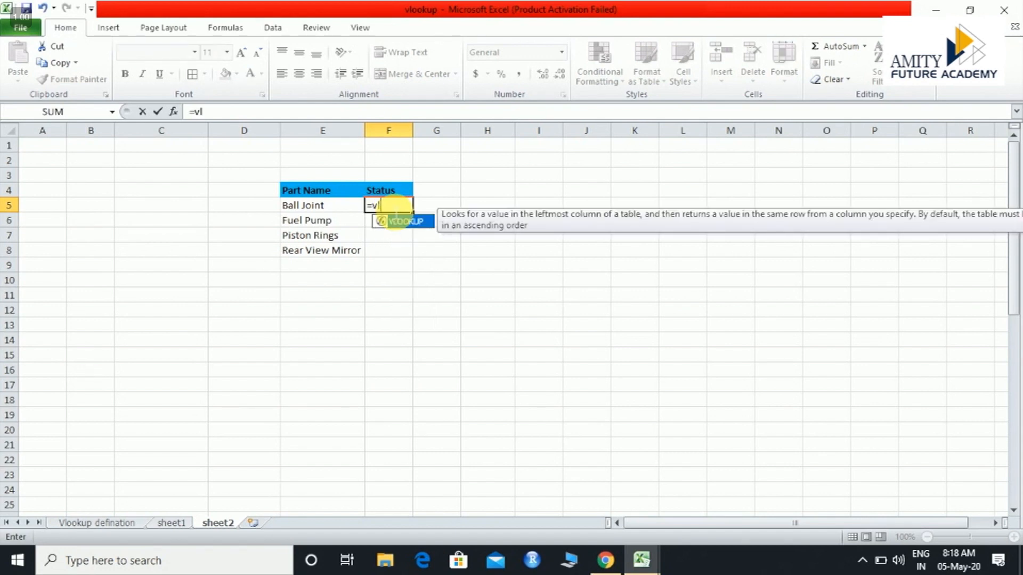
{"action": "double_click", "coordinate": [400, 220]}
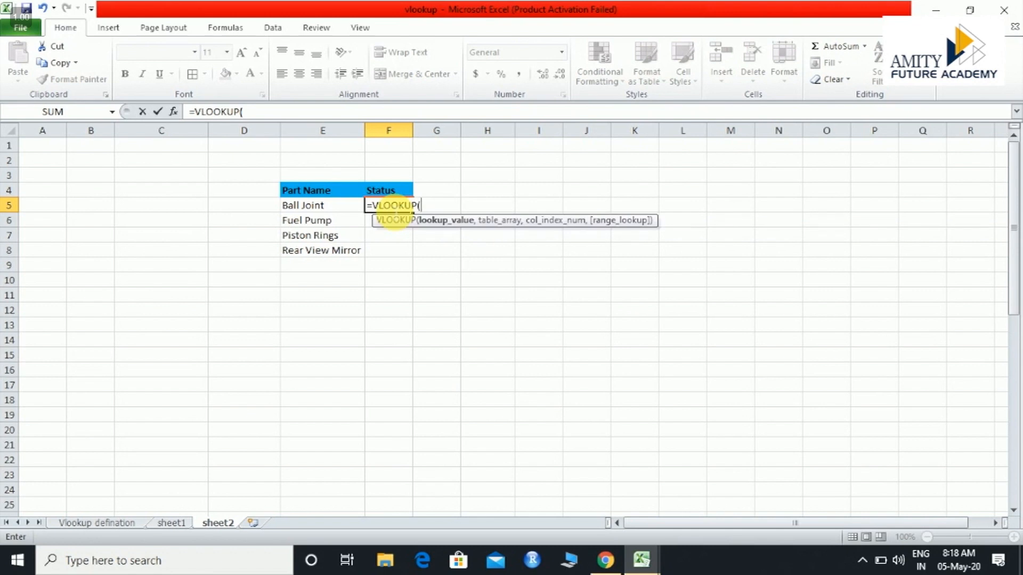
{"action": "left_click", "coordinate": [331, 211]}
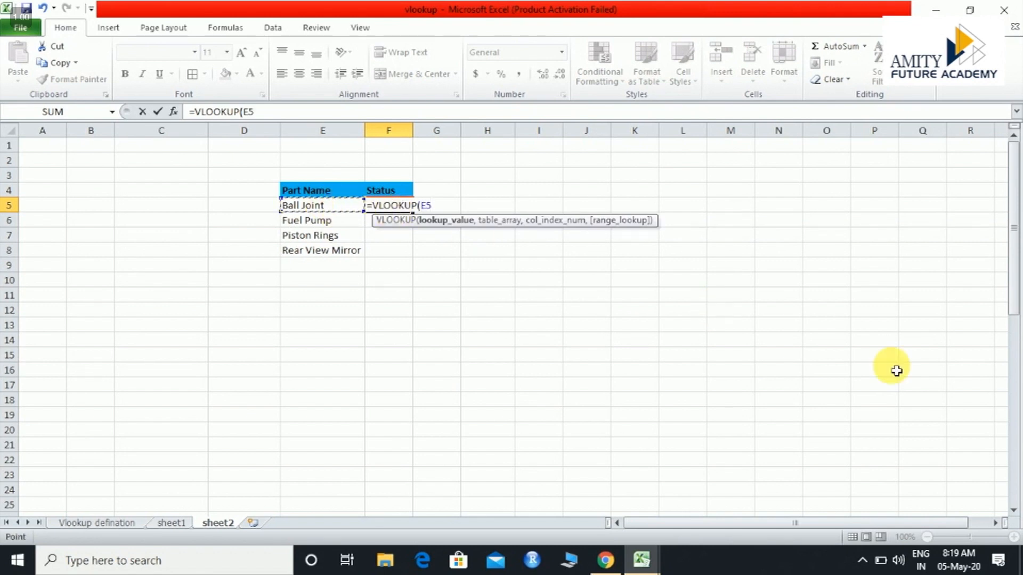
{"action": "type", "text": ","}
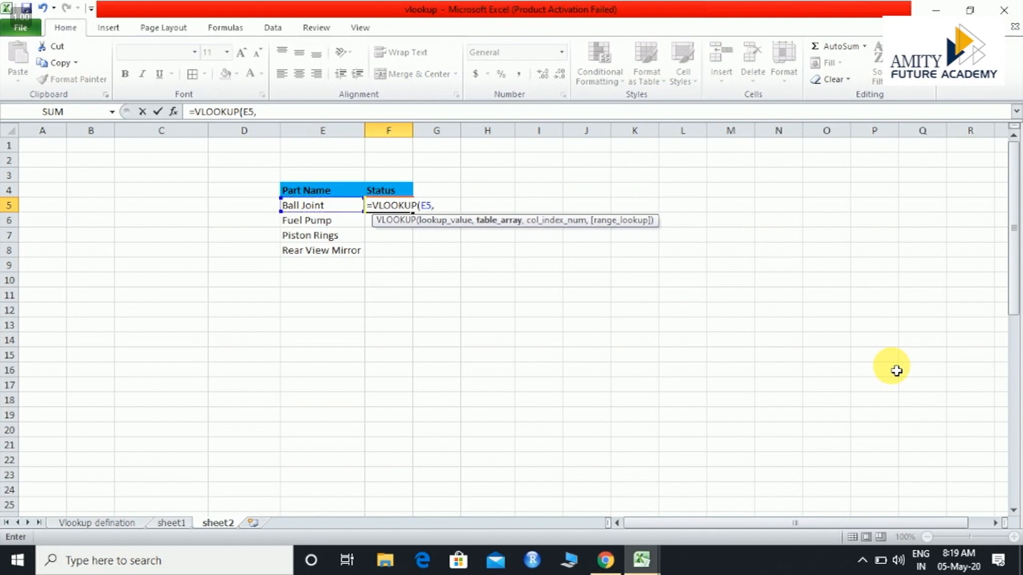
Use range D5:F53 on sheet1, from Part Name to Status, as the VLOOKUP formula's table array
{"action": "left_click", "coordinate": [171, 523]}
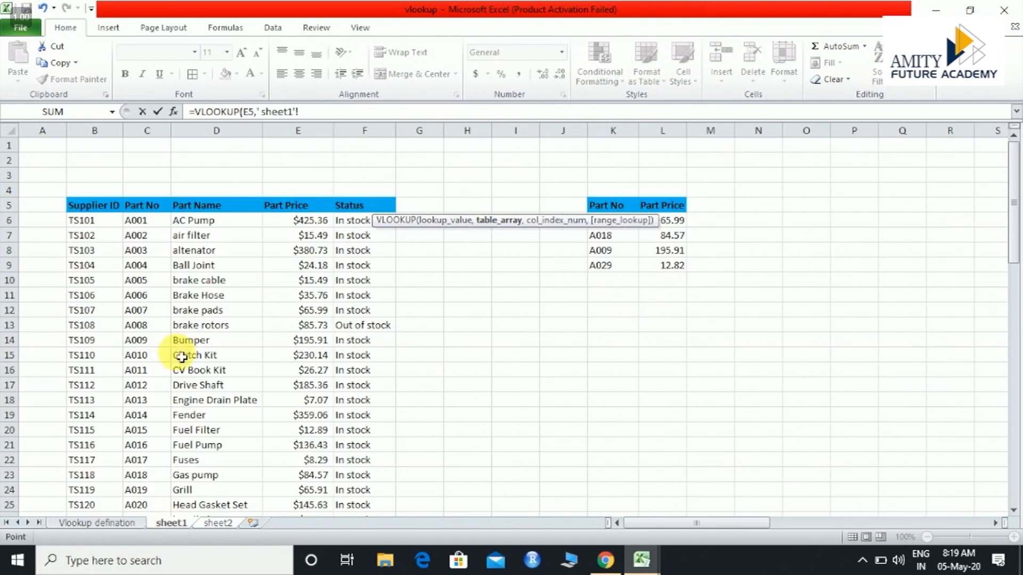
{"action": "left_click", "coordinate": [195, 210]}
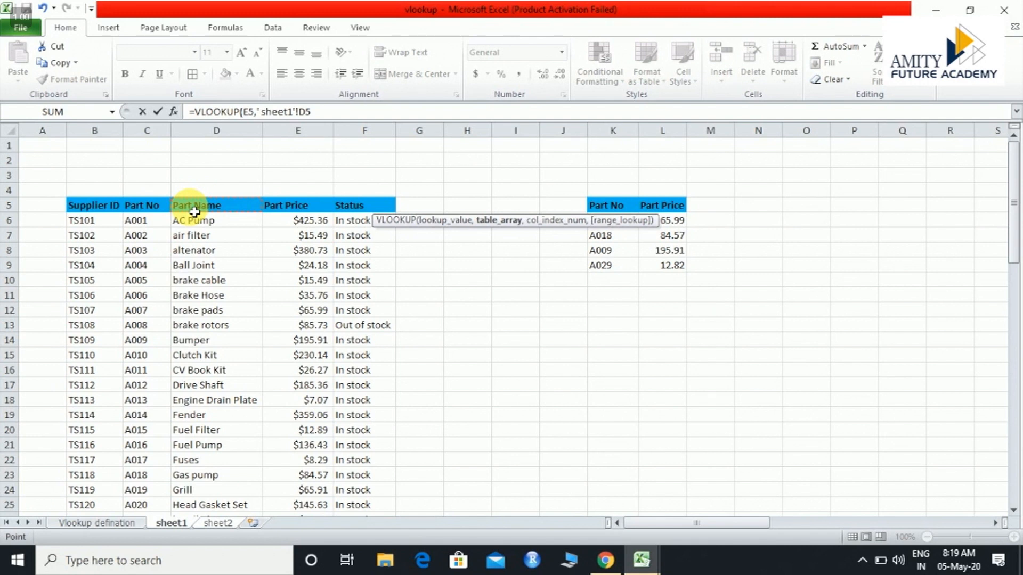
{"action": "key", "text": "ctrl+shift+Right"}
{"action": "key", "text": "ctrl+shift+Down"}
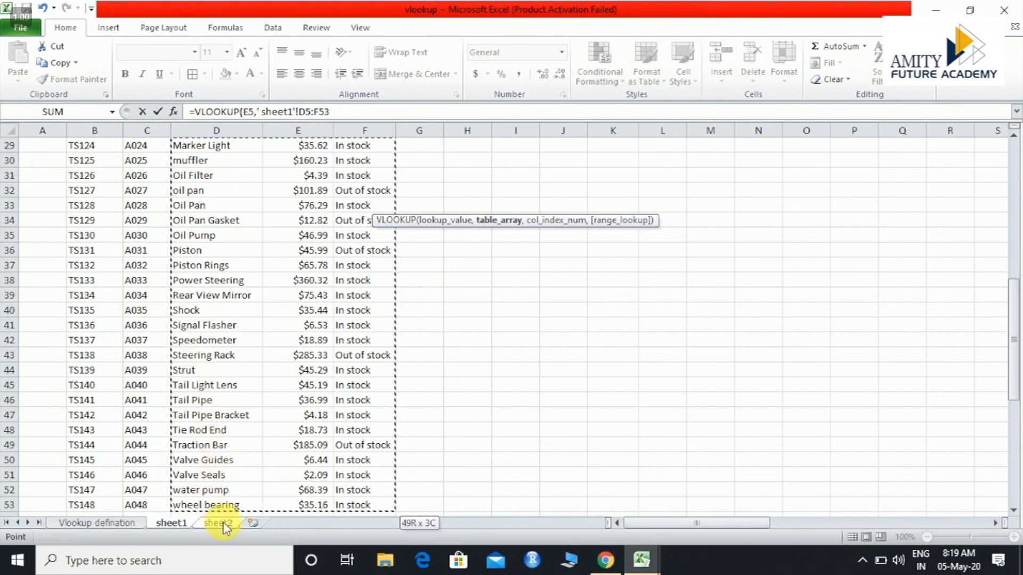
{"action": "type", "text": ","}
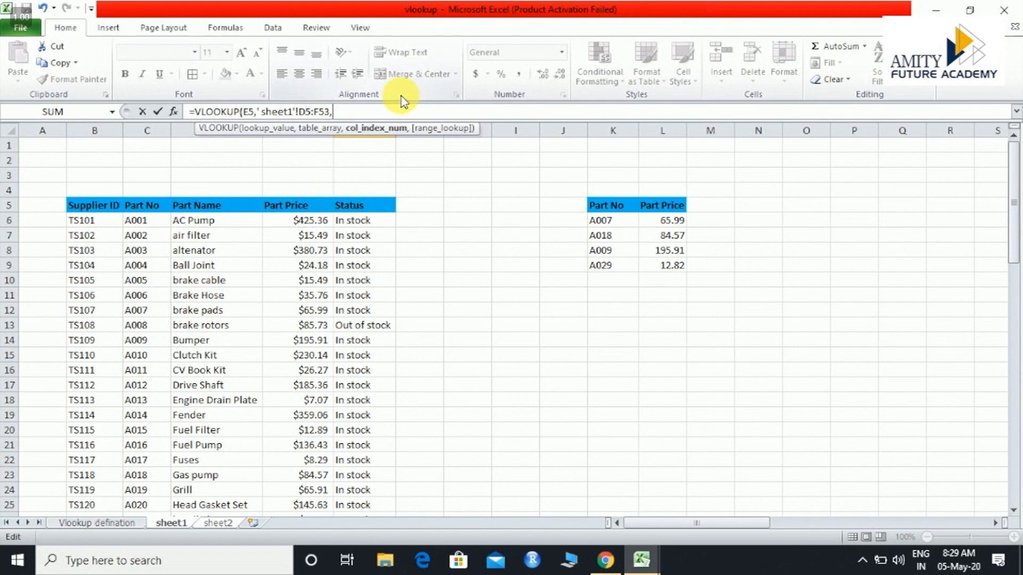
Complete the VLOOKUP formula with column index 3 and an empty range lookup argument, and enter it
{"action": "type", "text": "3,"}
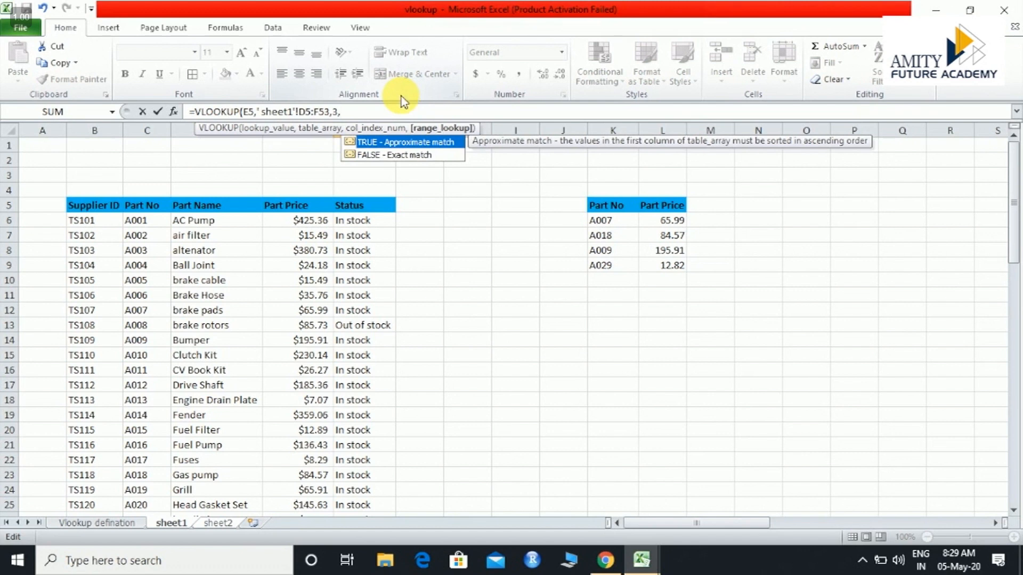
{"action": "key", "text": "Down"}
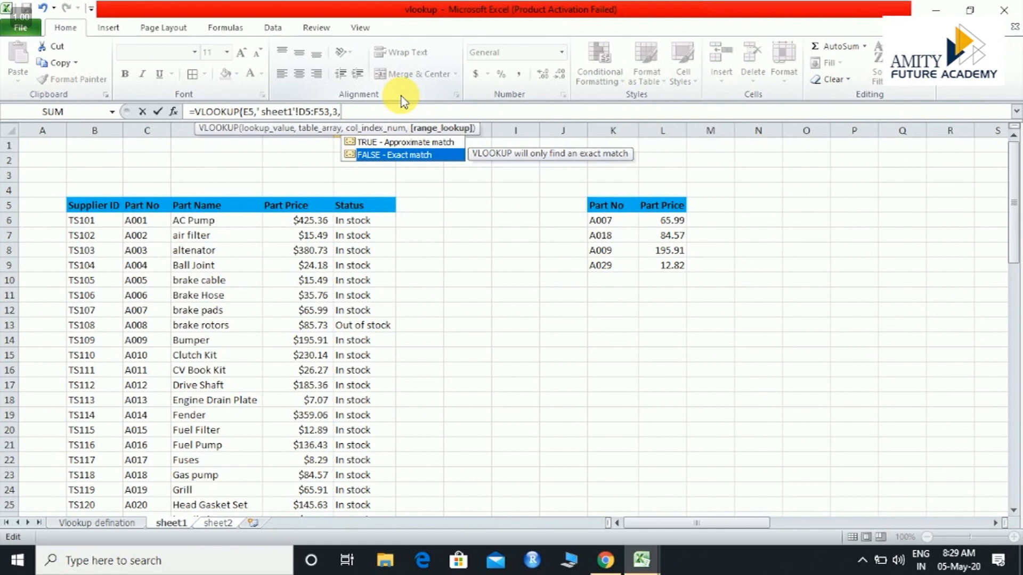
{"action": "key", "text": "Return"}
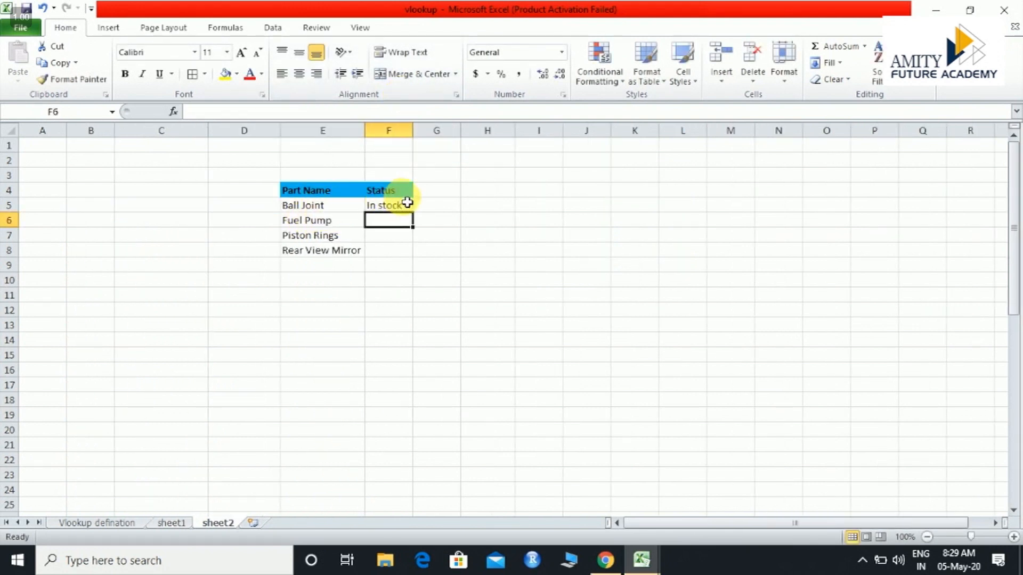
Check Ball Joint's status in the parts table on sheet1, and return to sheet2
{"action": "left_click", "coordinate": [166, 524]}
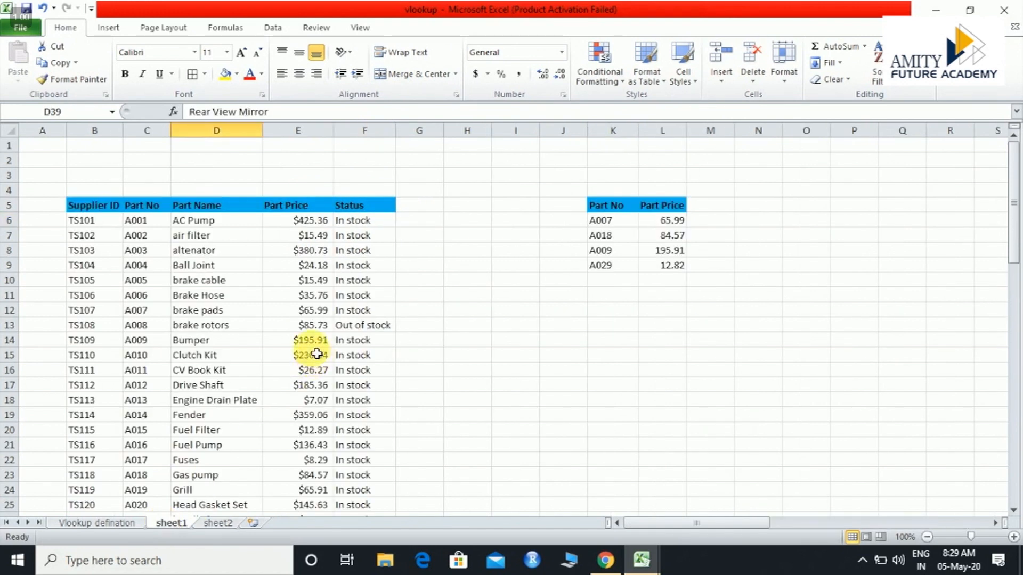
{"action": "left_click", "coordinate": [229, 269]}
{"action": "left_click", "coordinate": [354, 264]}
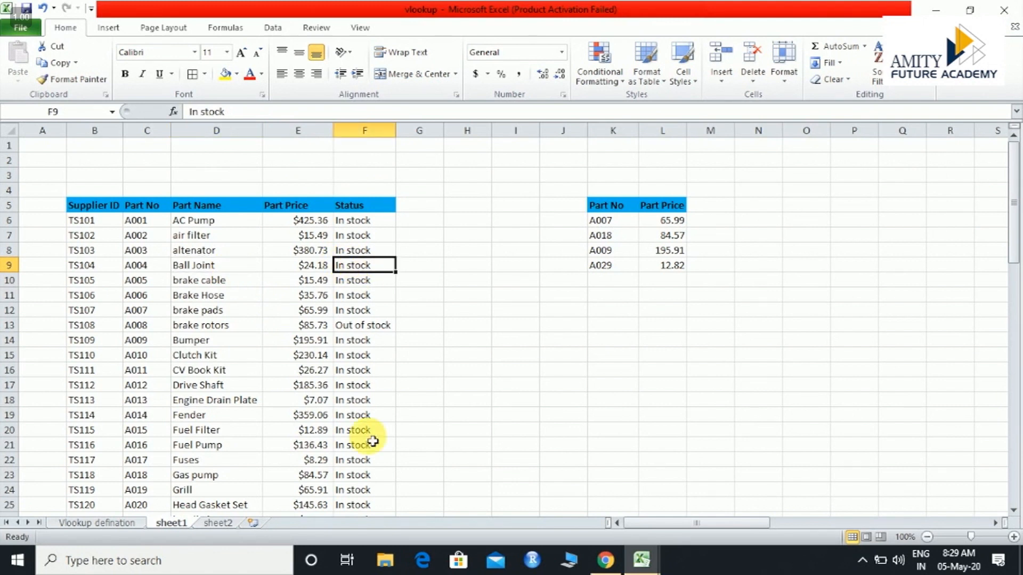
{"action": "left_click", "coordinate": [213, 524]}
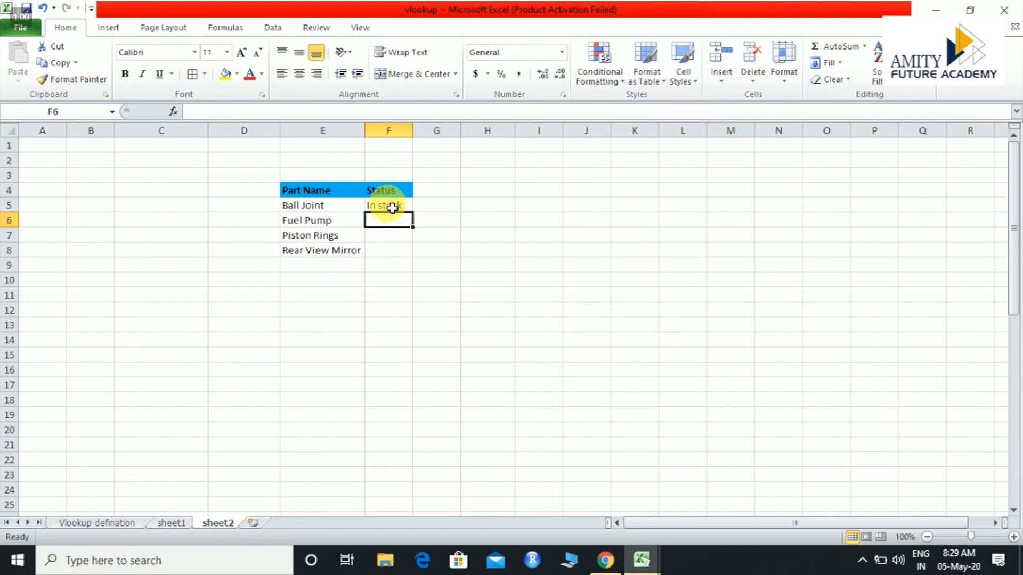
Fill the VLOOKUP formula from F5 down to F8 on sheet2
{"action": "left_click", "coordinate": [393, 206]}
{"action": "left_click_drag", "start_coordinate": [417, 218], "coordinate": [406, 258]}
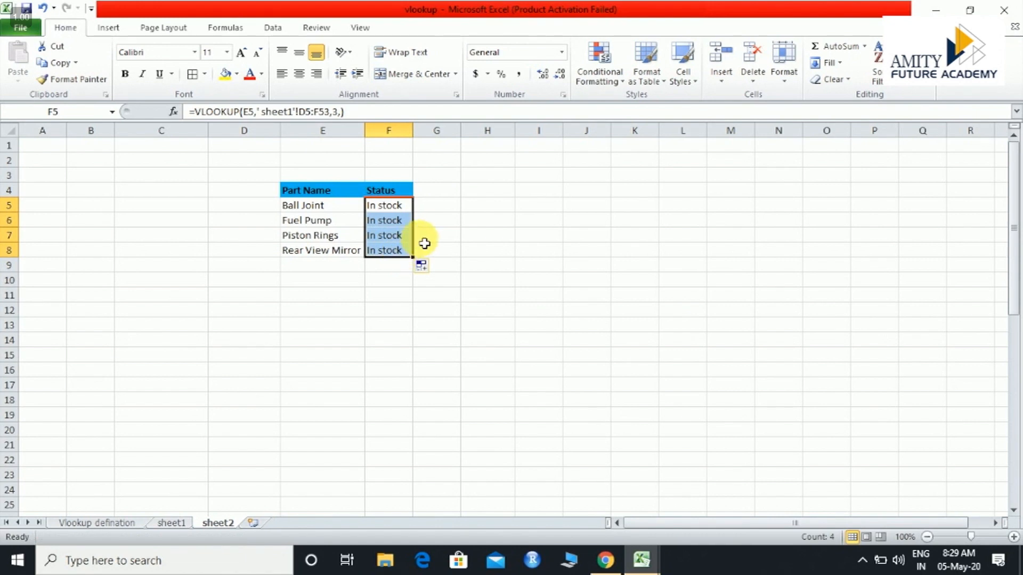
{"action": "left_click", "coordinate": [423, 238]}
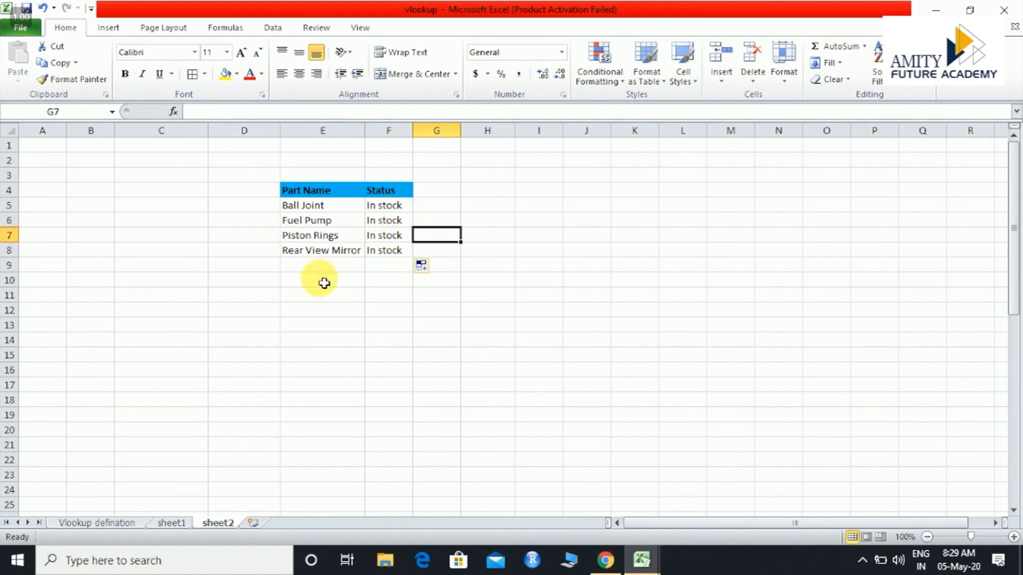
Find Fuel Pump in the parts table on sheet1 and compare its status with the lookup results on sheet2
{"action": "left_click", "coordinate": [171, 522]}
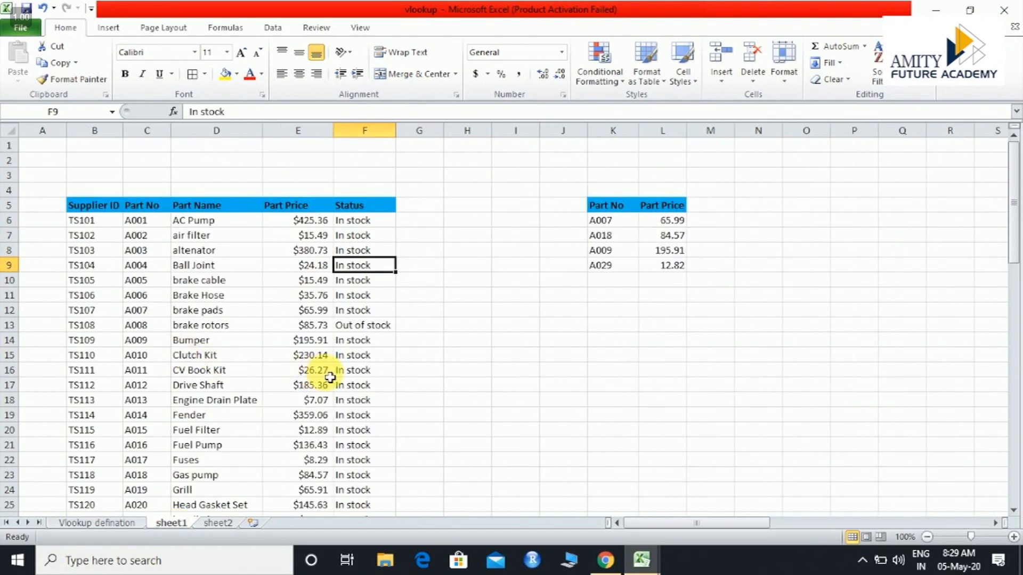
{"action": "key", "text": "ctrl+f"}
{"action": "key", "text": "BackSpace"}
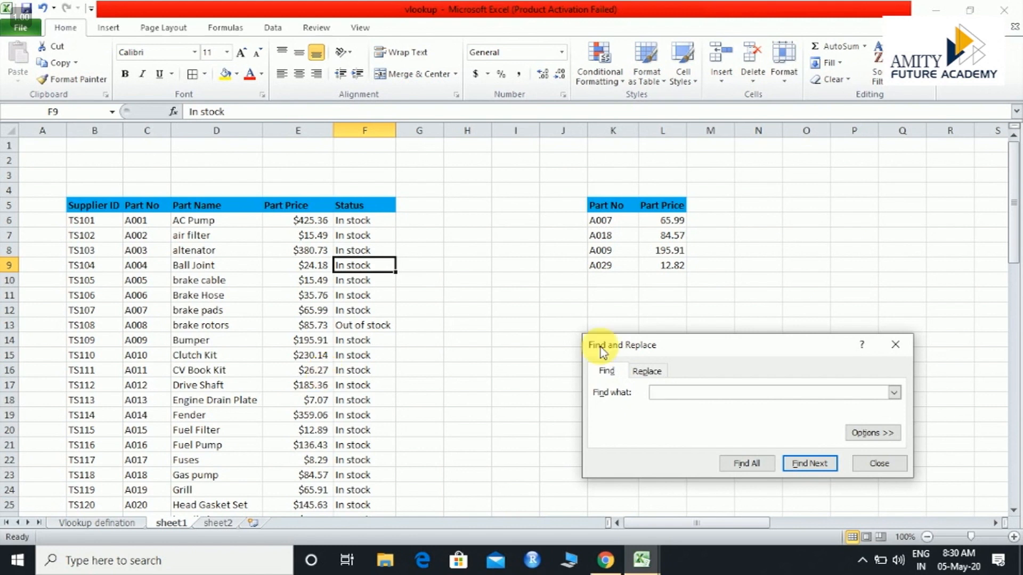
{"action": "type", "text": "Fuel Pump"}
{"action": "left_click", "coordinate": [799, 456]}
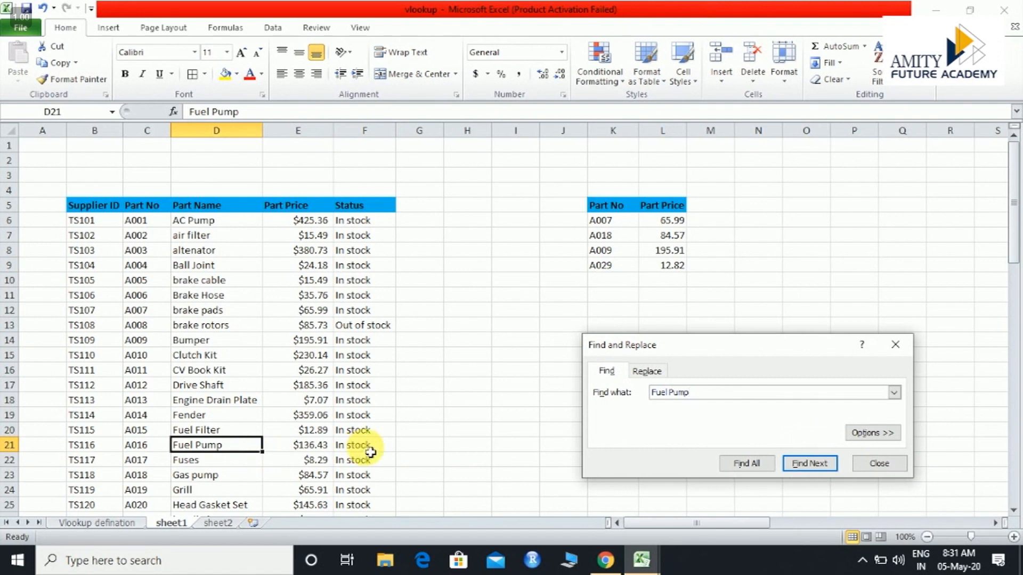
{"action": "left_click", "coordinate": [215, 525]}
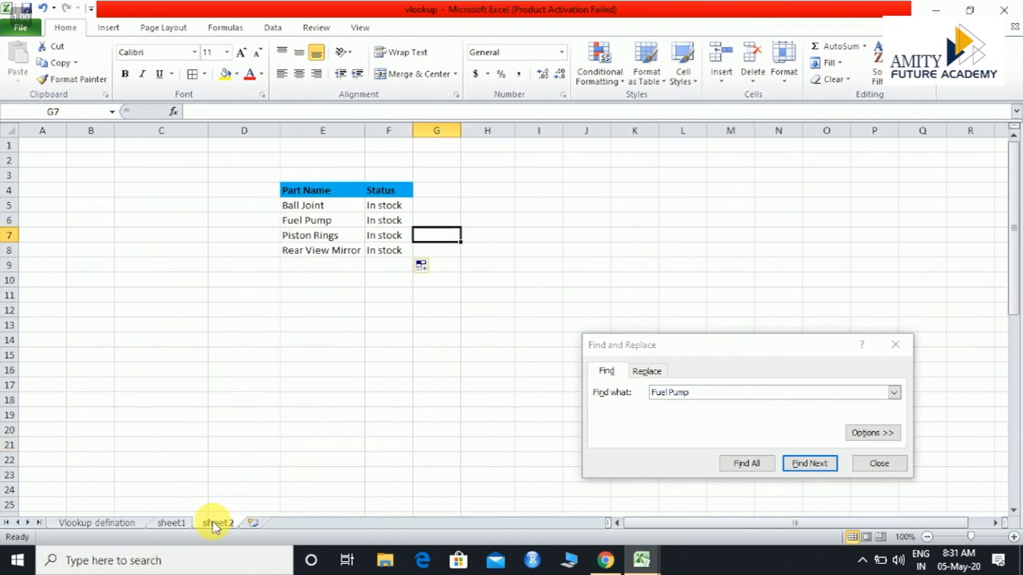
{"action": "left_click", "coordinate": [391, 210]}
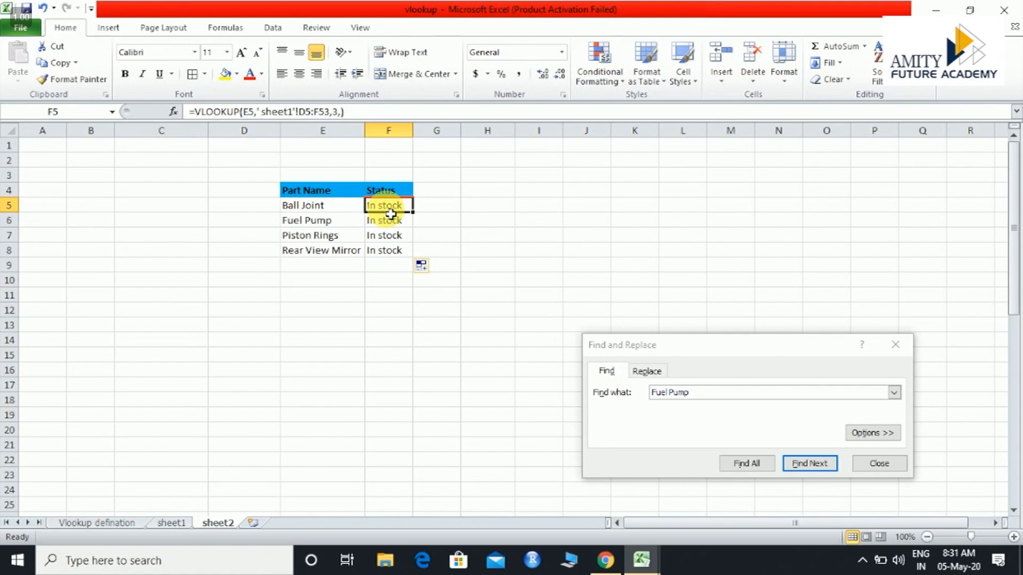
Create a new blank workbook and close the Find and Replace dialog
{"action": "left_click", "coordinate": [21, 28]}
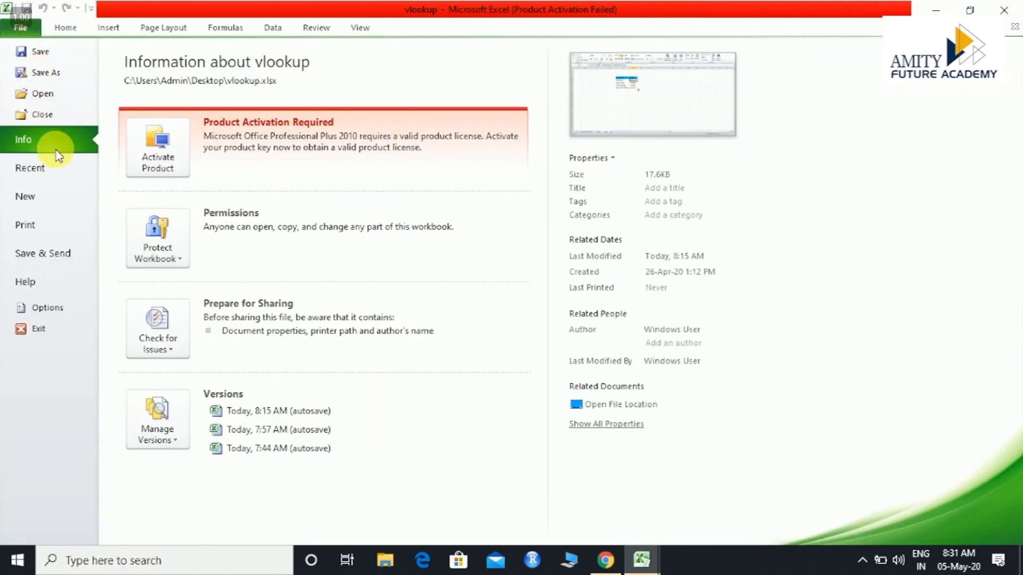
{"action": "left_click", "coordinate": [57, 195]}
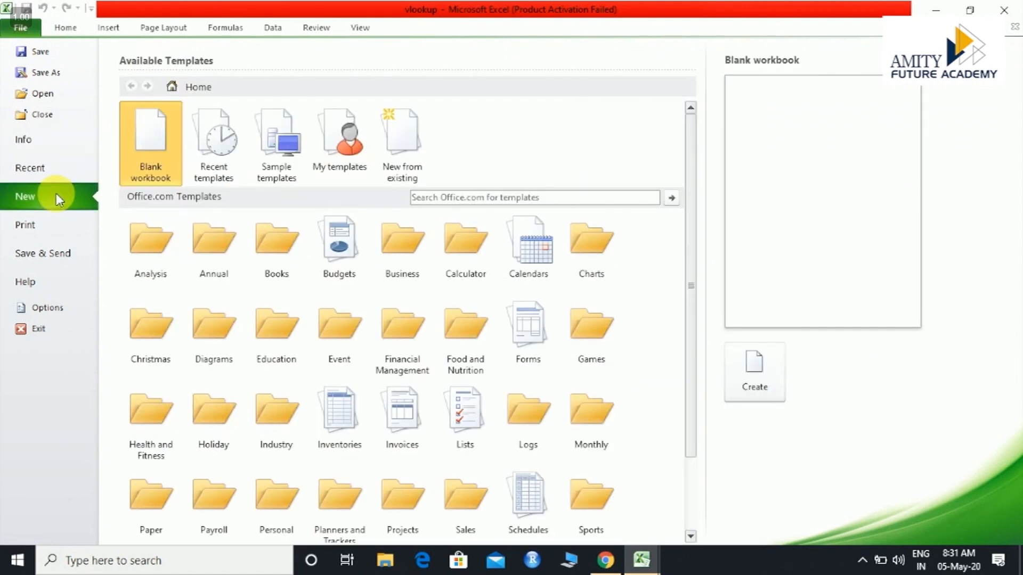
{"action": "double_click", "coordinate": [153, 147]}
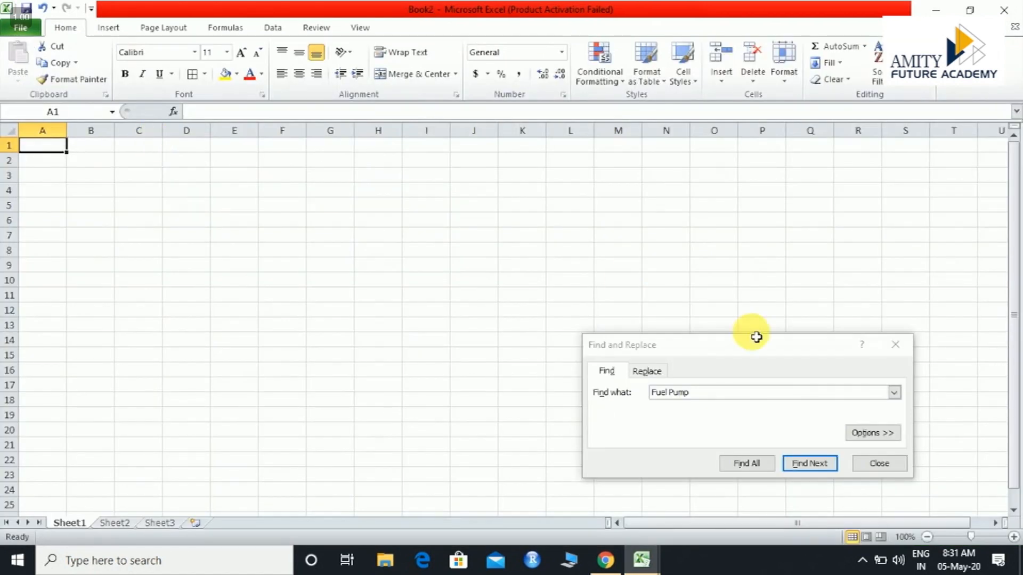
{"action": "left_click", "coordinate": [896, 346]}
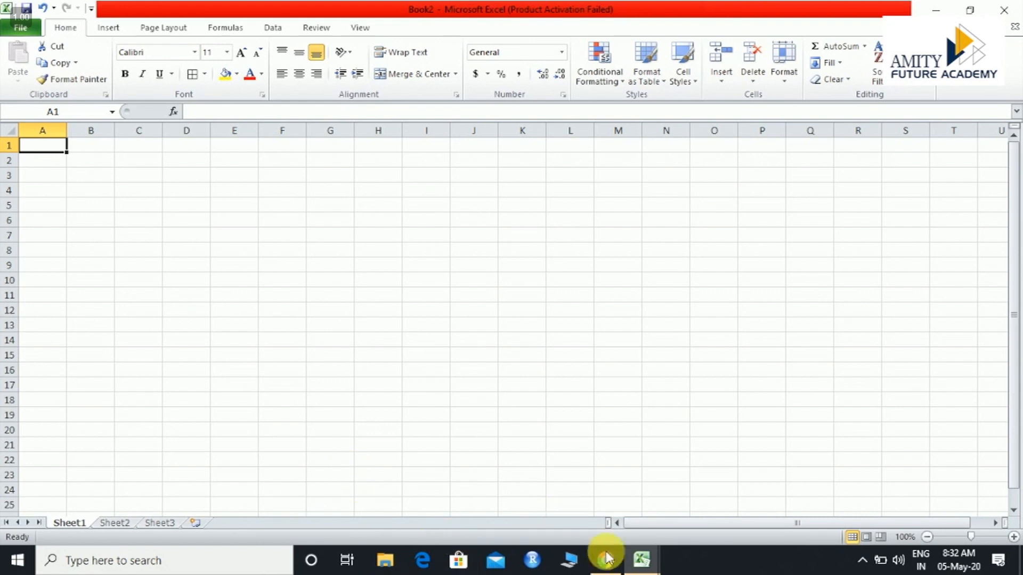
Copy the Part Name and Part Price headers from sheet1 of the vlookup workbook into A1:B1 of Book2, and widen column A slightly
{"action": "left_click", "coordinate": [642, 559]}
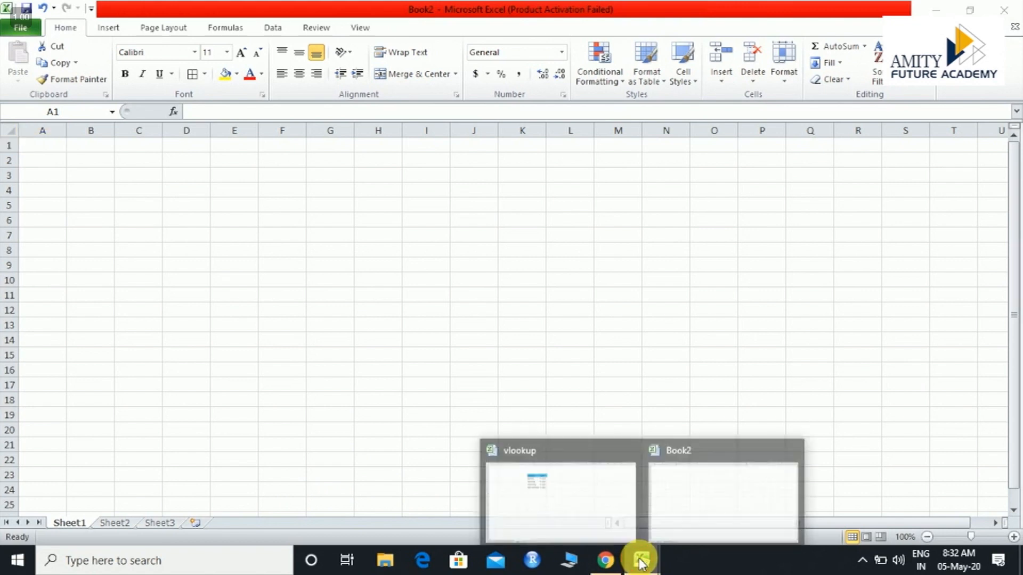
{"action": "left_click", "coordinate": [585, 514]}
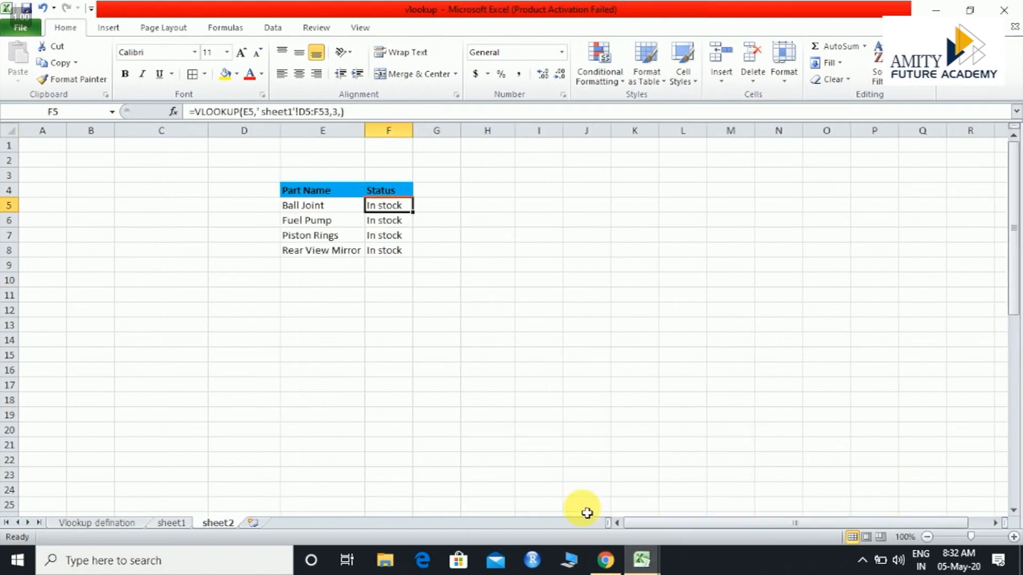
{"action": "left_click", "coordinate": [172, 523]}
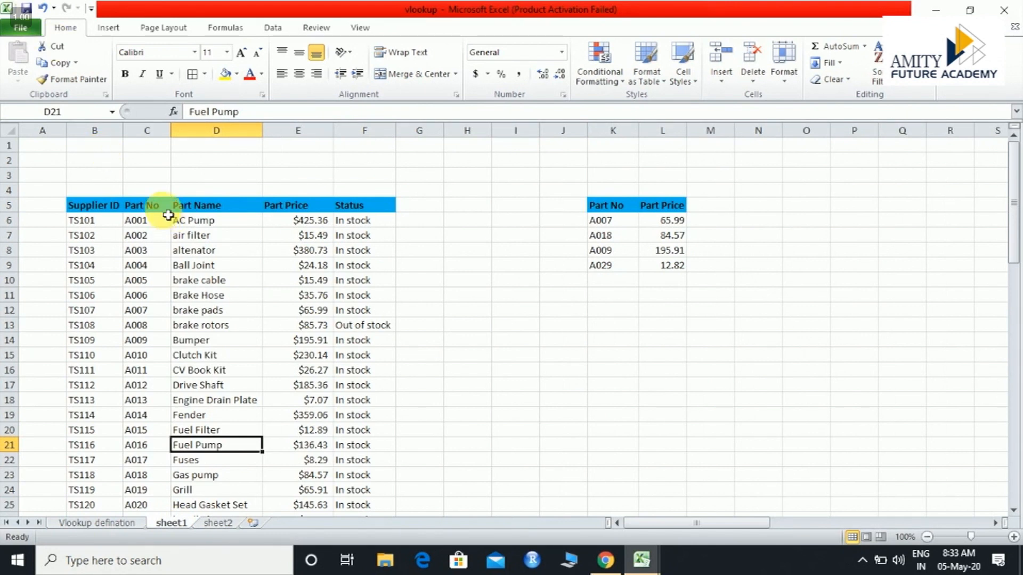
{"action": "left_click", "coordinate": [186, 212]}
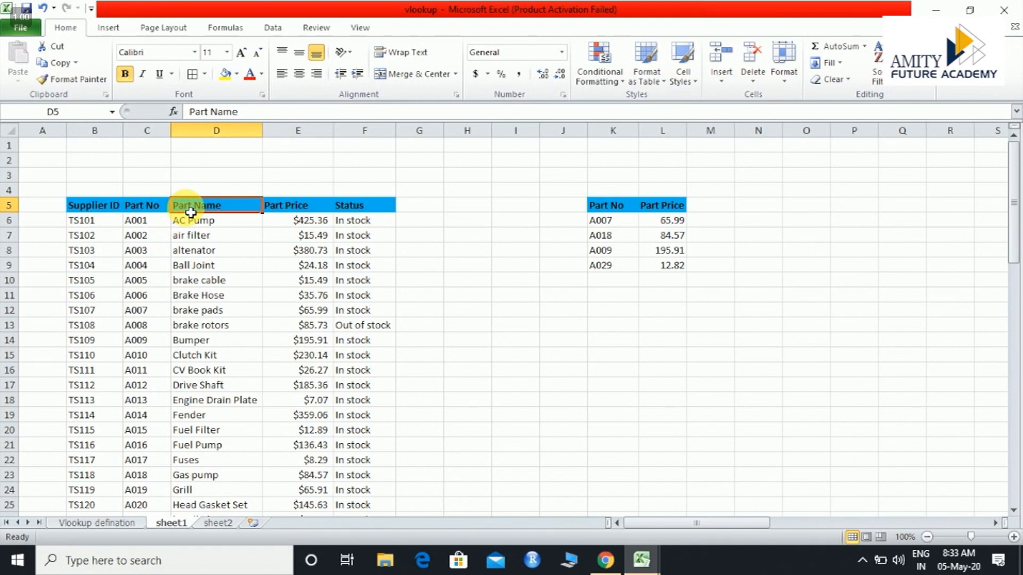
{"action": "key", "text": "shift+Right"}
{"action": "key", "text": "ctrl+c"}
{"action": "left_click", "coordinate": [641, 560]}
{"action": "left_click", "coordinate": [683, 494]}
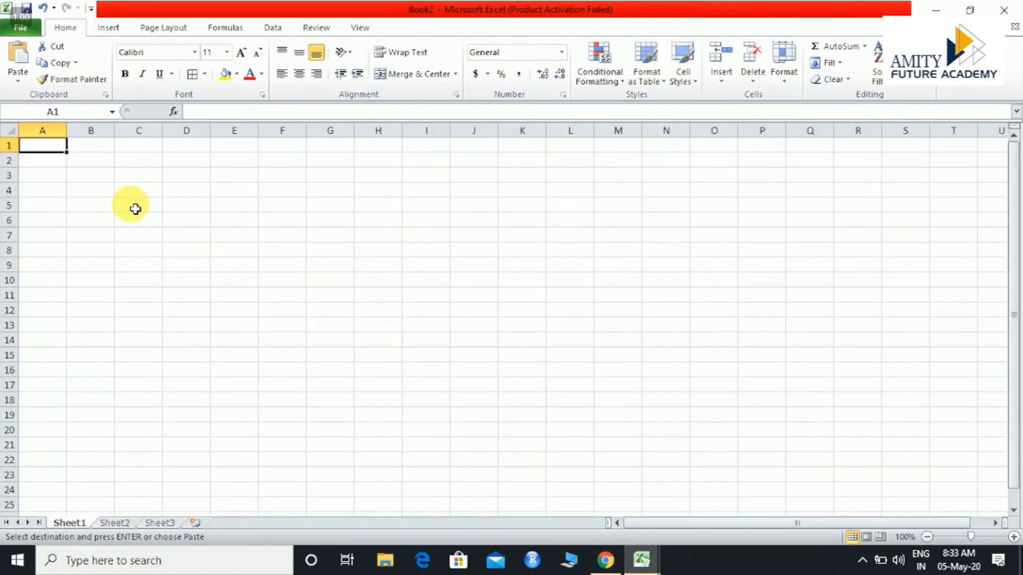
{"action": "key", "text": "ctrl+v"}
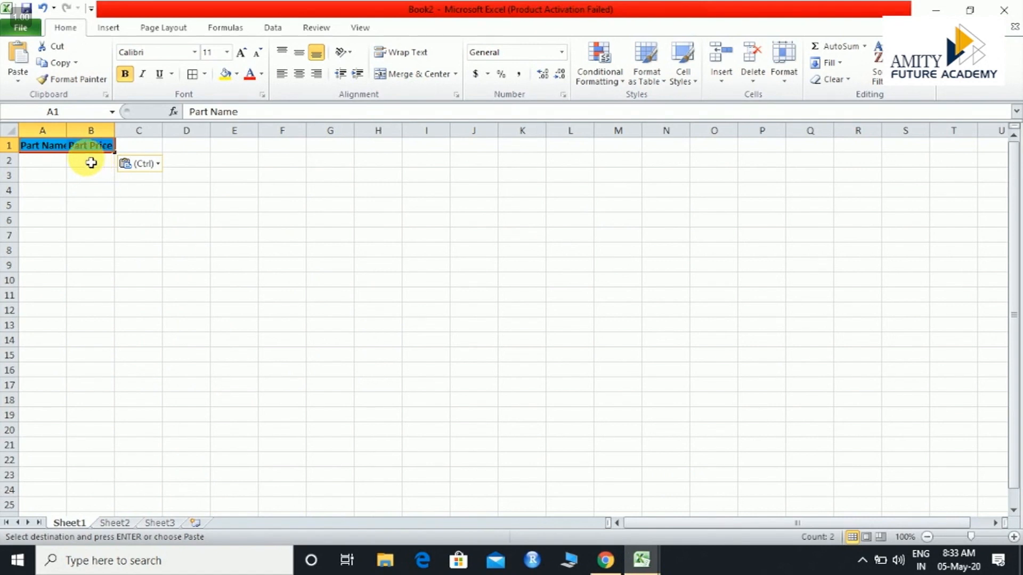
{"action": "left_click_drag", "start_coordinate": [71, 134], "coordinate": [77, 134]}
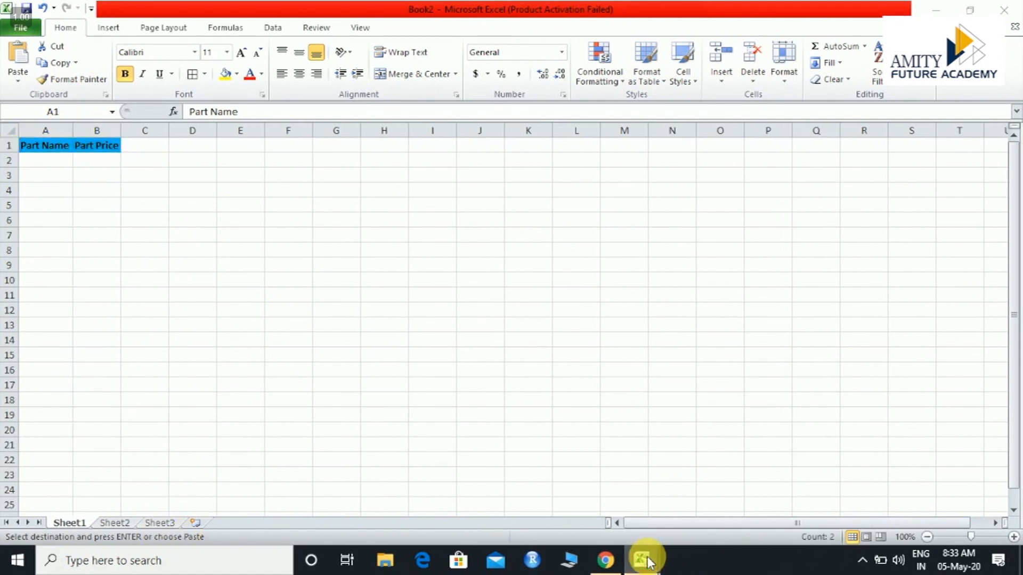
Copy the part name brake pads from sheet1 of the vlookup workbook into cell A2 of Book2
{"action": "mouse_move", "coordinate": [643, 558]}
{"action": "left_click", "coordinate": [596, 495]}
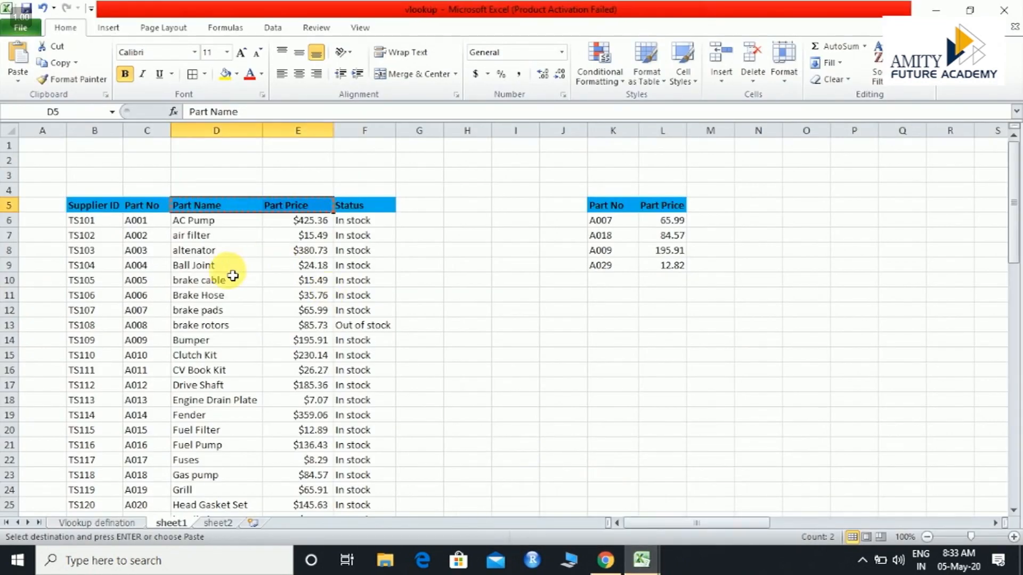
{"action": "left_click", "coordinate": [234, 315]}
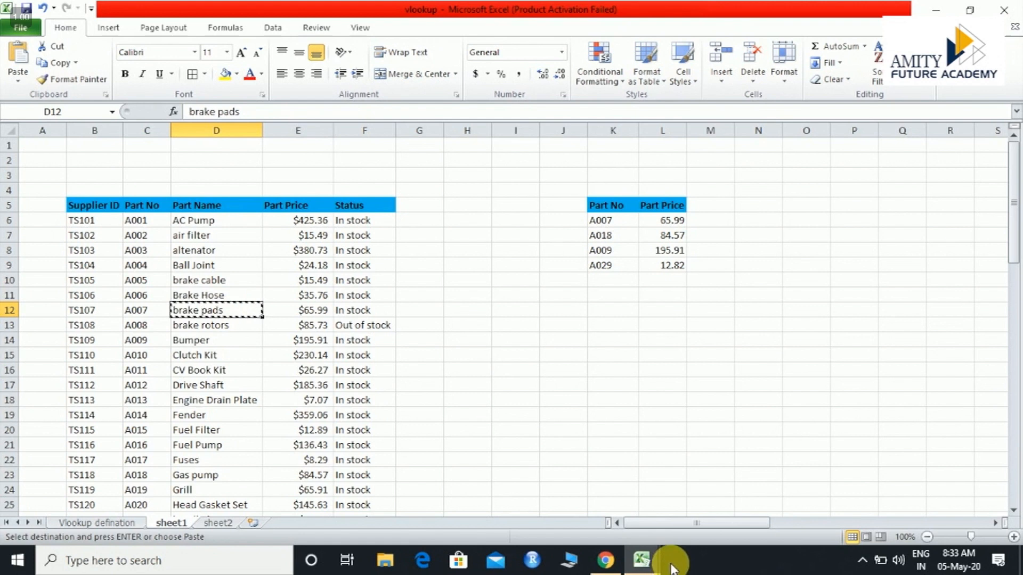
{"action": "mouse_move", "coordinate": [649, 563]}
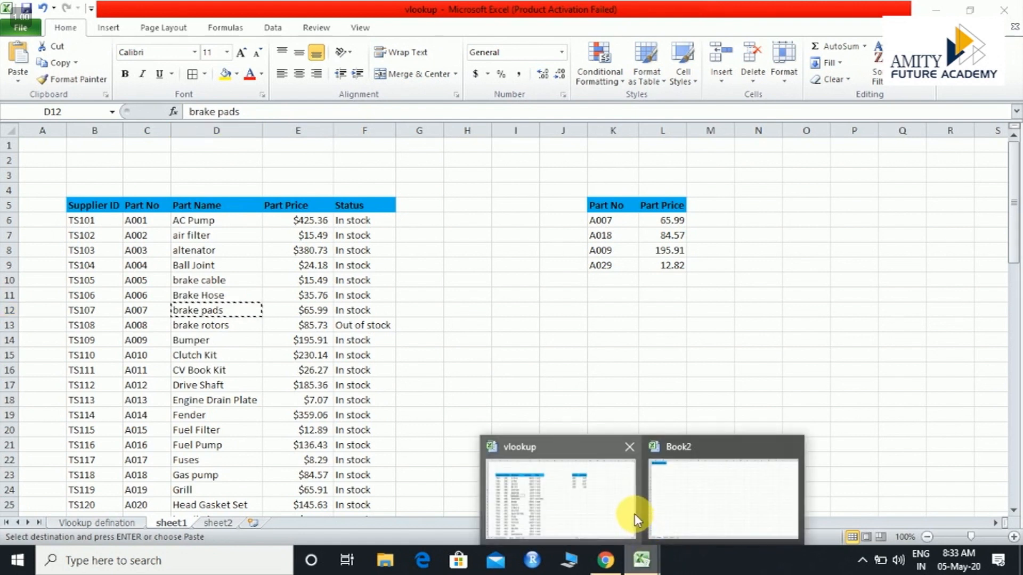
{"action": "left_click", "coordinate": [660, 504]}
{"action": "left_click", "coordinate": [43, 168]}
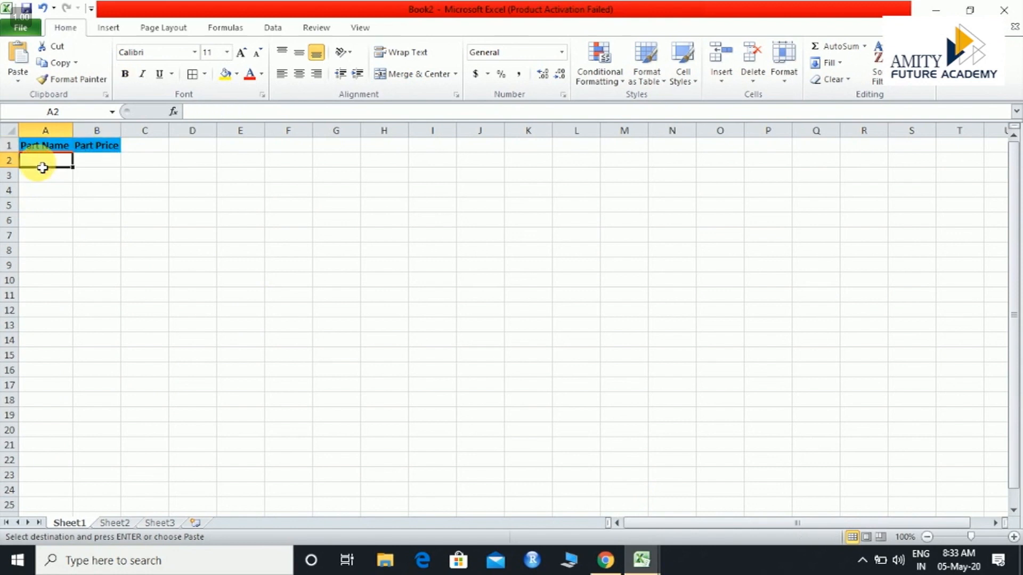
{"action": "key", "text": "ctrl+v"}
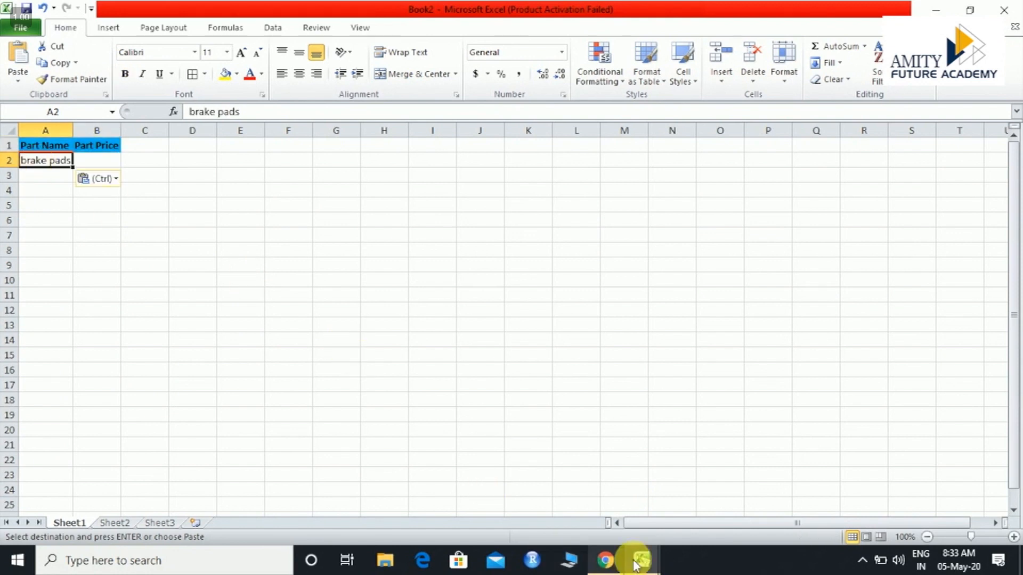
Copy the part name Drive Shaft from the vlookup workbook's parts table into cell A3 of Book2
{"action": "mouse_move", "coordinate": [639, 563]}
{"action": "left_click", "coordinate": [577, 475]}
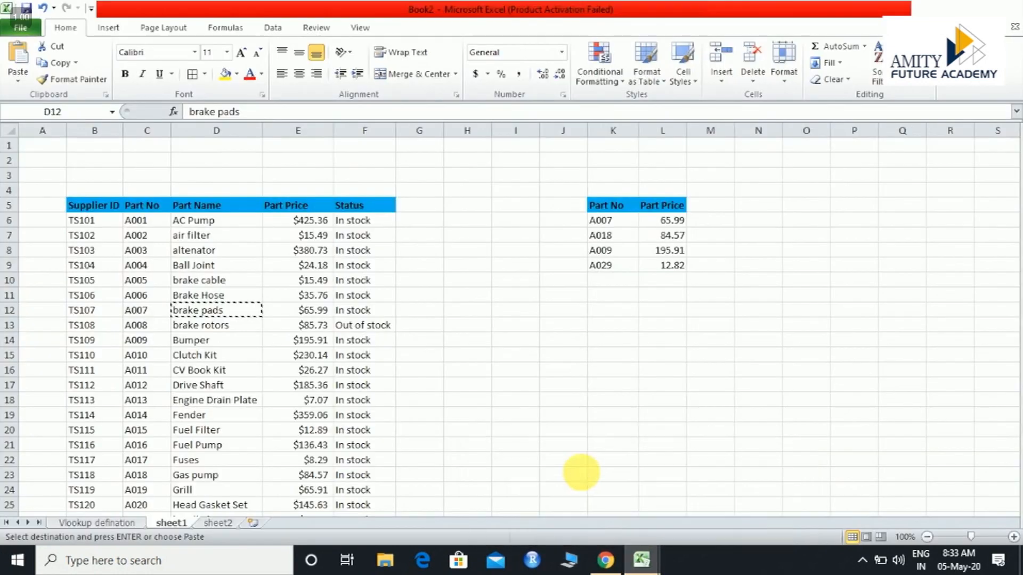
{"action": "left_click", "coordinate": [236, 391]}
{"action": "key", "text": "ctrl+c"}
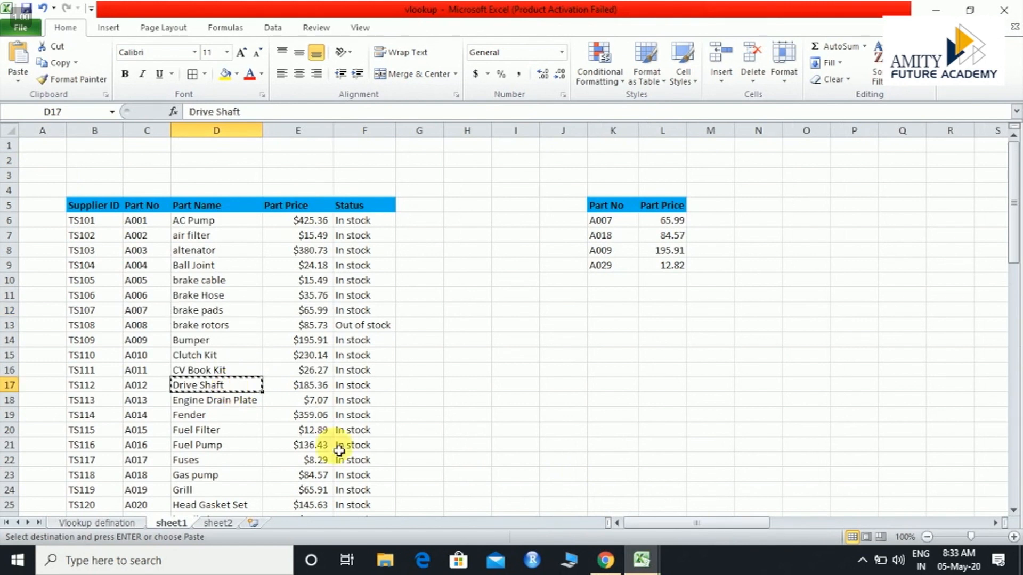
{"action": "mouse_move", "coordinate": [643, 560]}
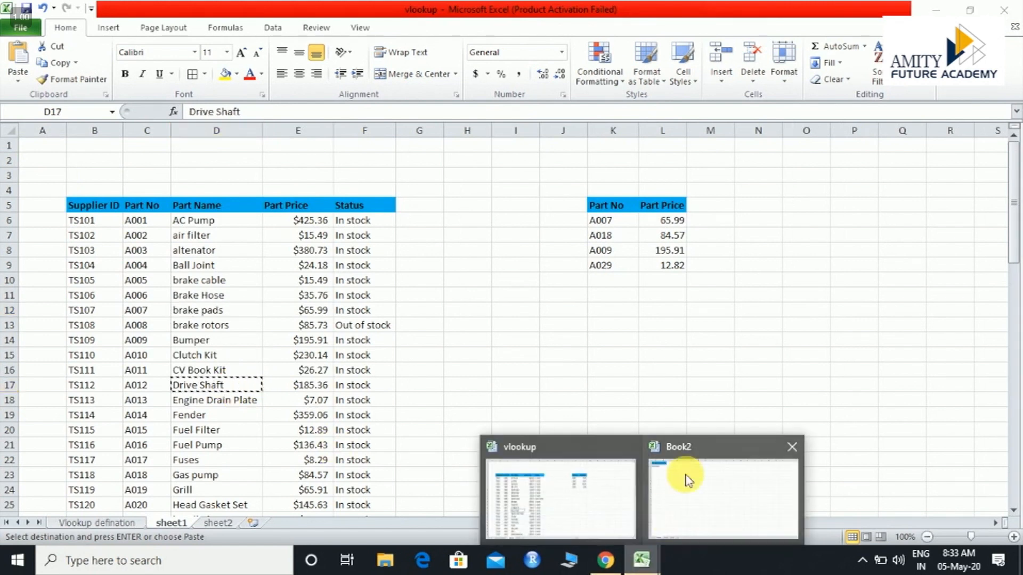
{"action": "left_click", "coordinate": [717, 463]}
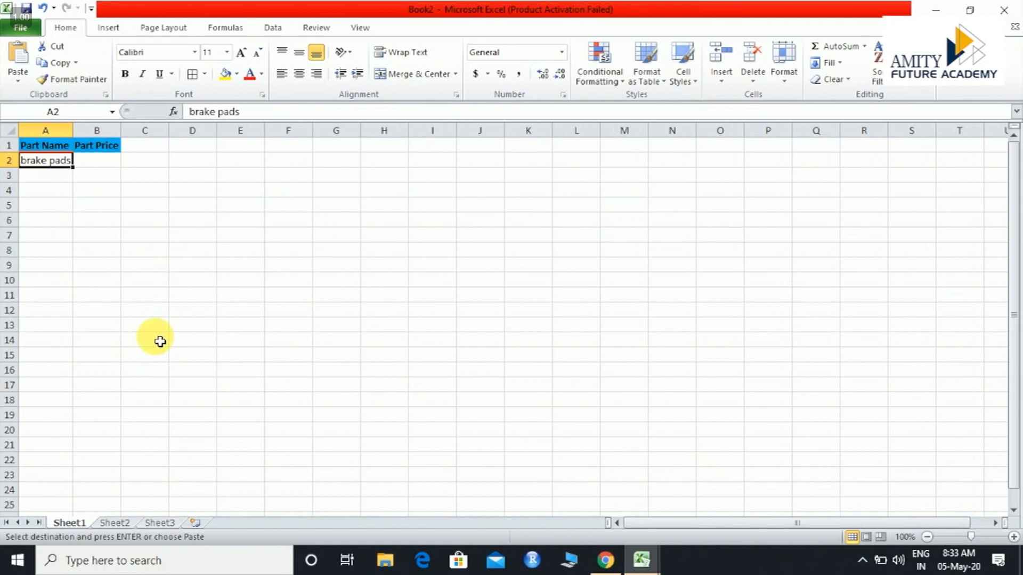
{"action": "left_click", "coordinate": [63, 176]}
{"action": "key", "text": "ctrl+v"}
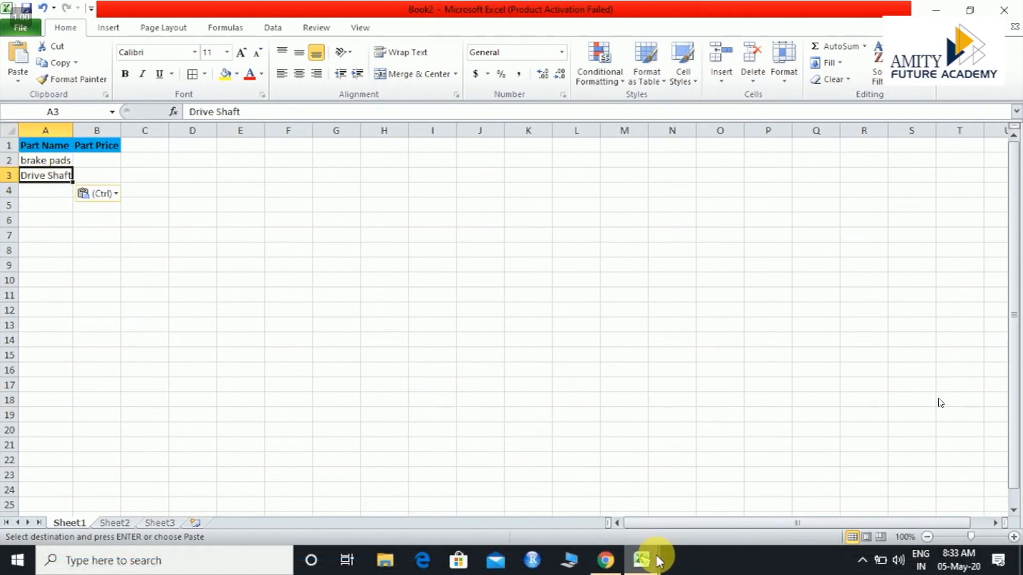
Copy the part name Fuel Filter from the vlookup workbook's parts table into cell A4 of Book2
{"action": "mouse_move", "coordinate": [659, 560]}
{"action": "left_click", "coordinate": [601, 486]}
{"action": "left_click", "coordinate": [212, 437]}
{"action": "key", "text": "ctrl+c"}
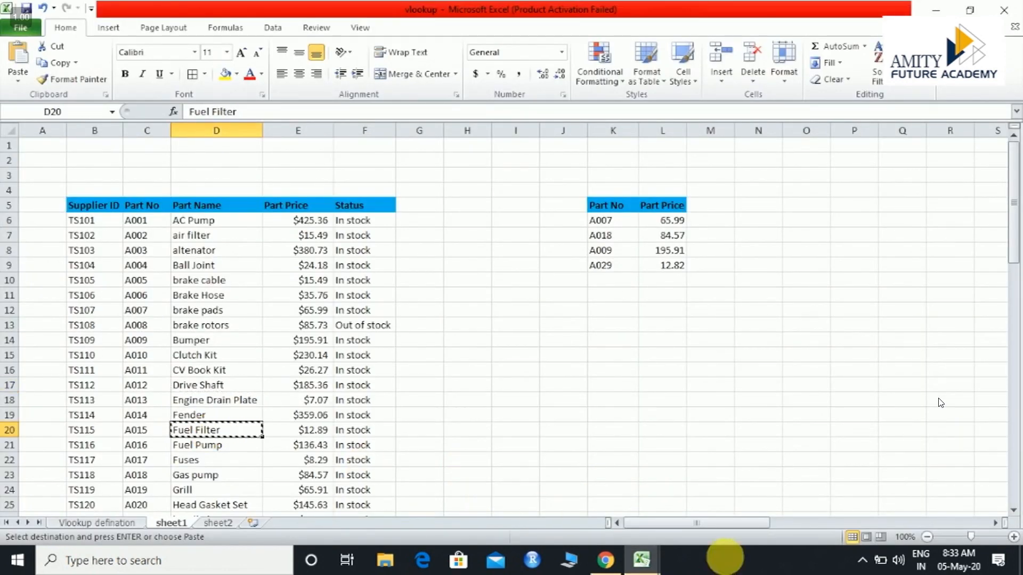
{"action": "left_click", "coordinate": [643, 561]}
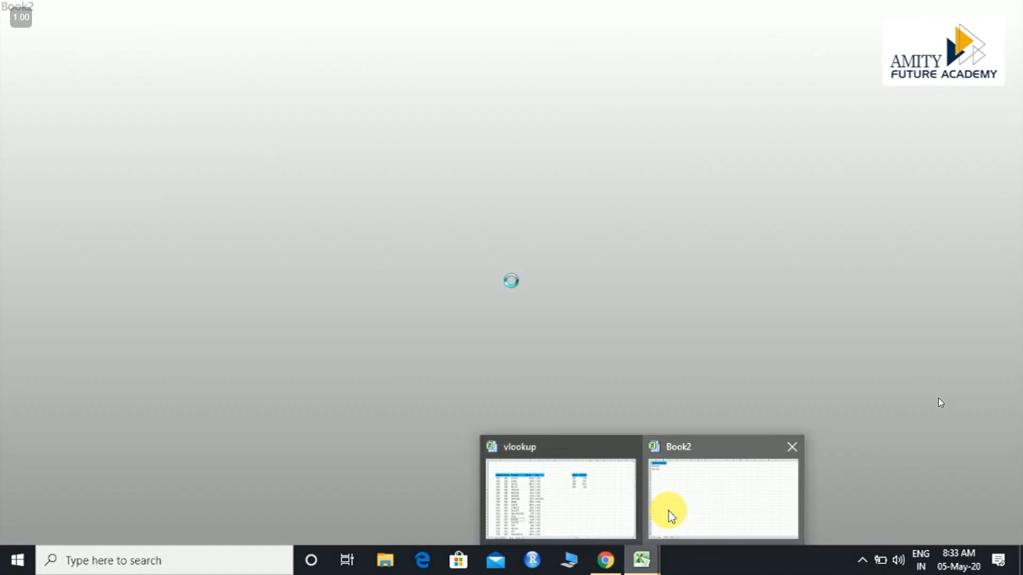
{"action": "left_click", "coordinate": [671, 515]}
{"action": "left_click", "coordinate": [37, 205]}
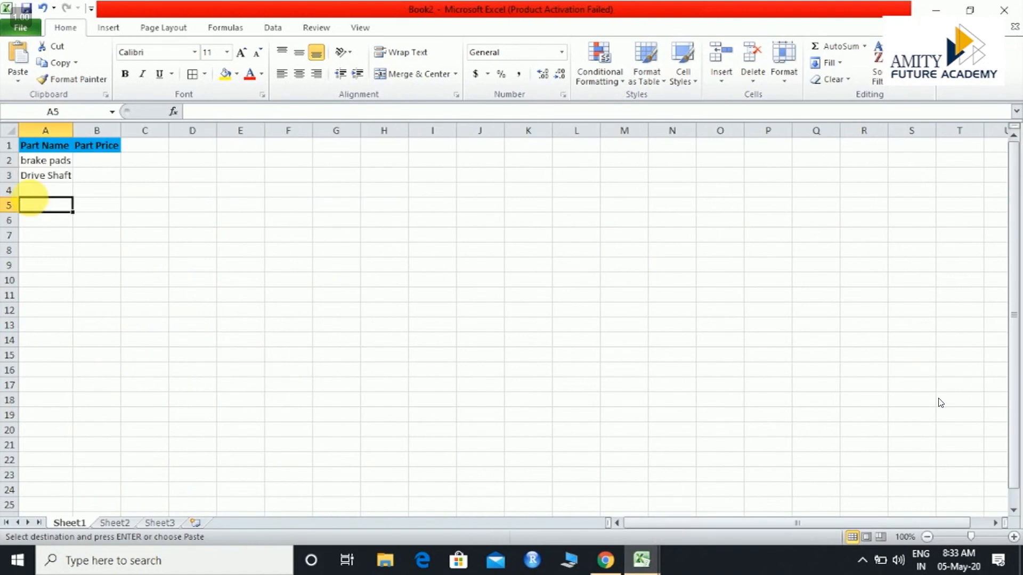
{"action": "left_click", "coordinate": [36, 192]}
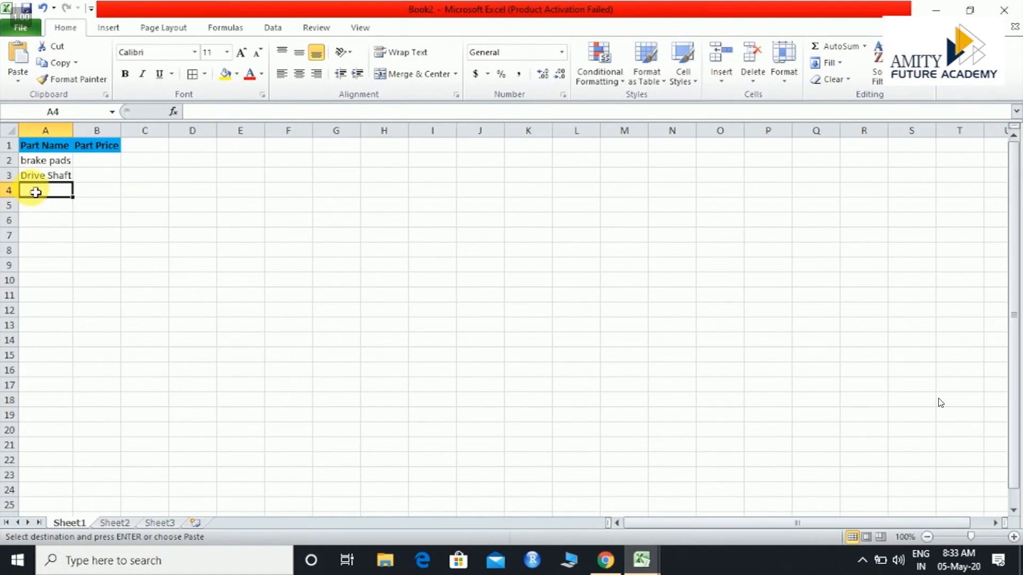
{"action": "key", "text": "ctrl+v"}
Copy the part name muffler from the vlookup workbook's parts table into cell A5 of Book2
{"action": "left_click", "coordinate": [657, 565]}
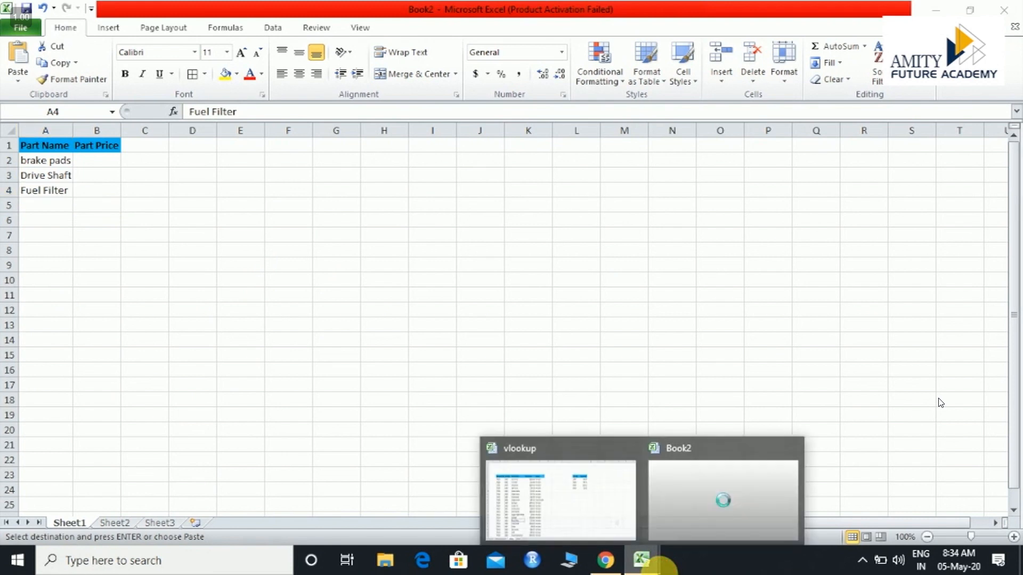
{"action": "left_click", "coordinate": [605, 504]}
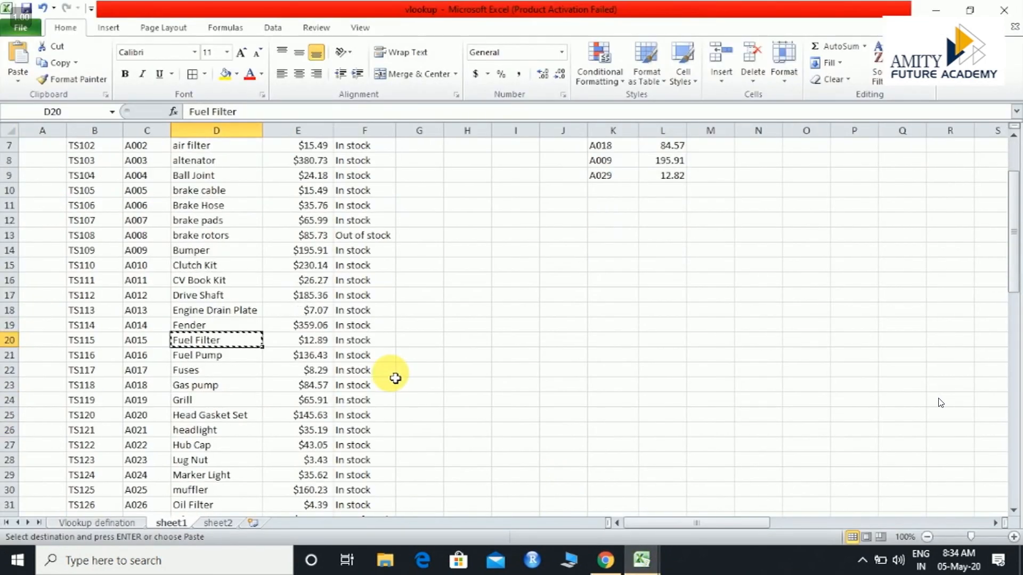
{"action": "left_click", "coordinate": [226, 496]}
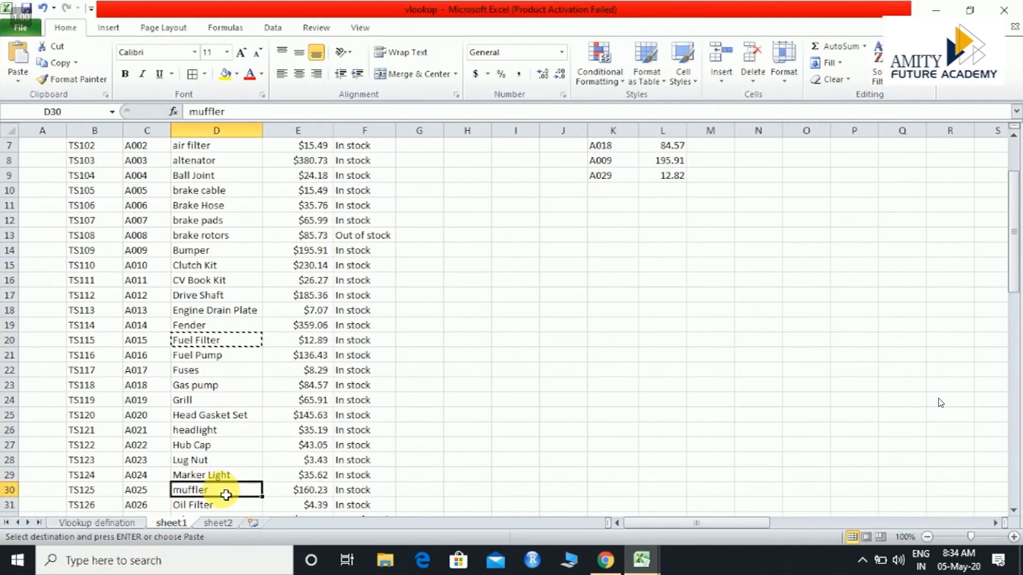
{"action": "key", "text": "ctrl+c"}
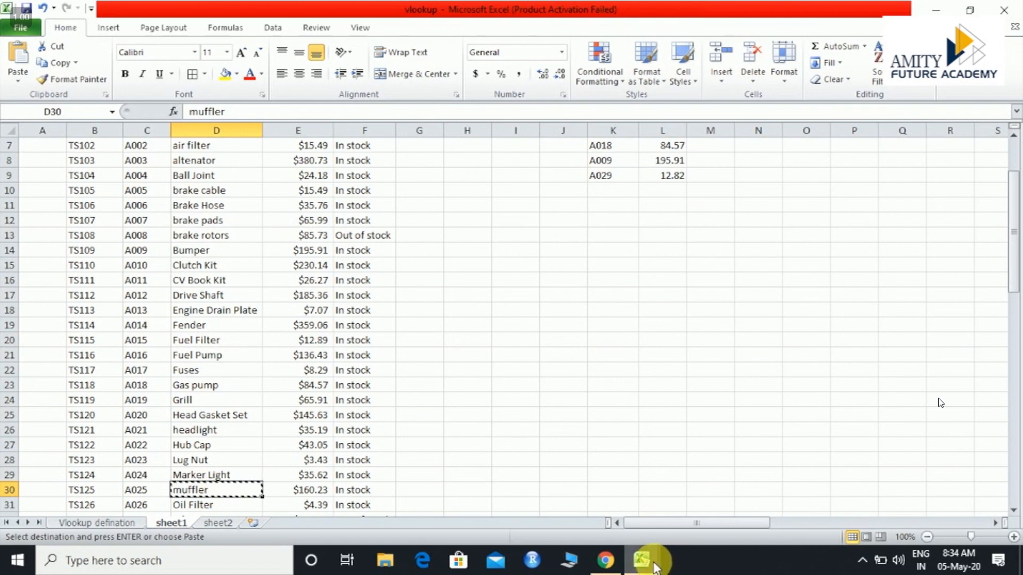
{"action": "left_click", "coordinate": [659, 564]}
{"action": "left_click", "coordinate": [704, 502]}
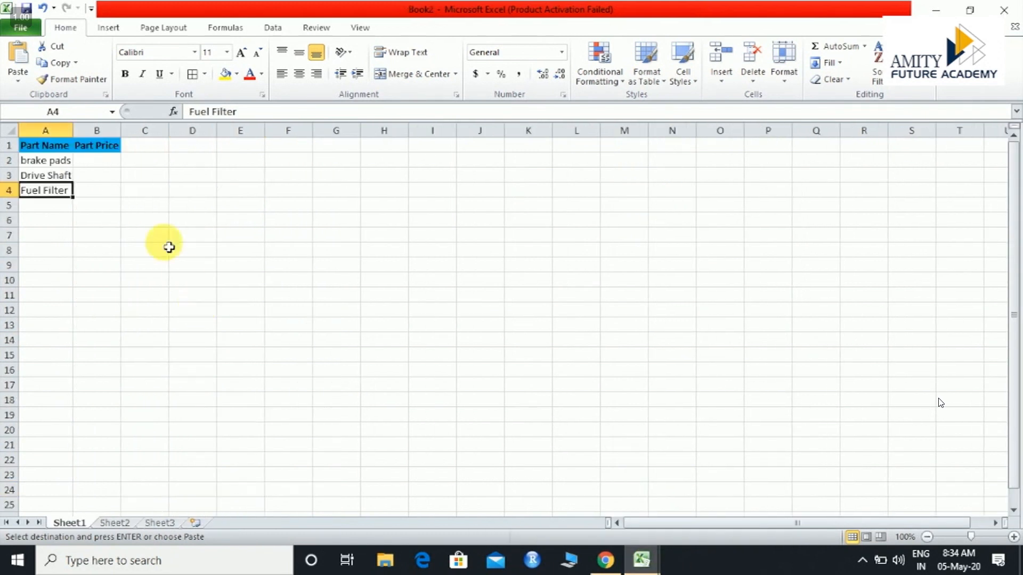
{"action": "left_click", "coordinate": [53, 209]}
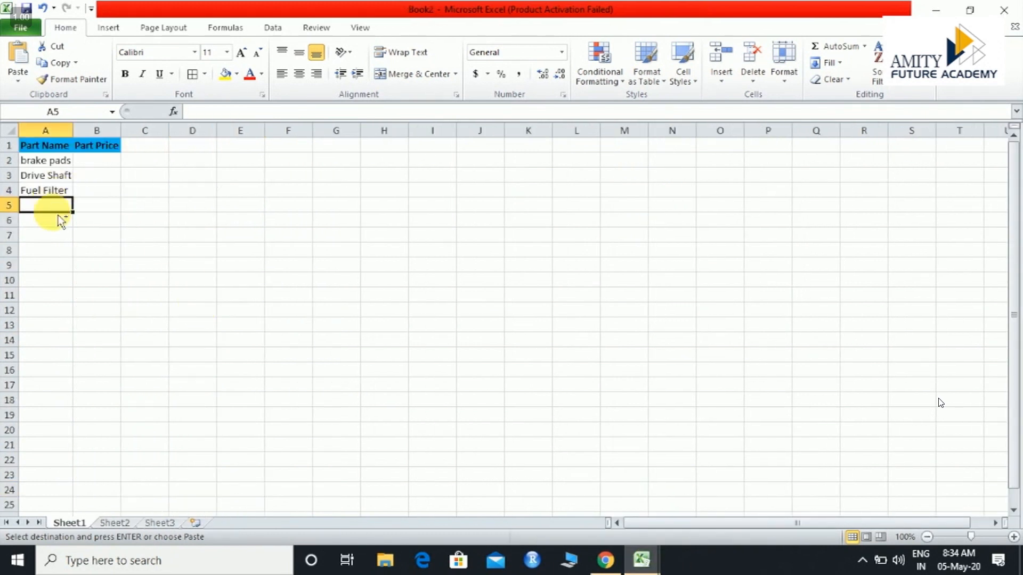
{"action": "key", "text": "ctrl+v"}
{"action": "left_click", "coordinate": [160, 195]}
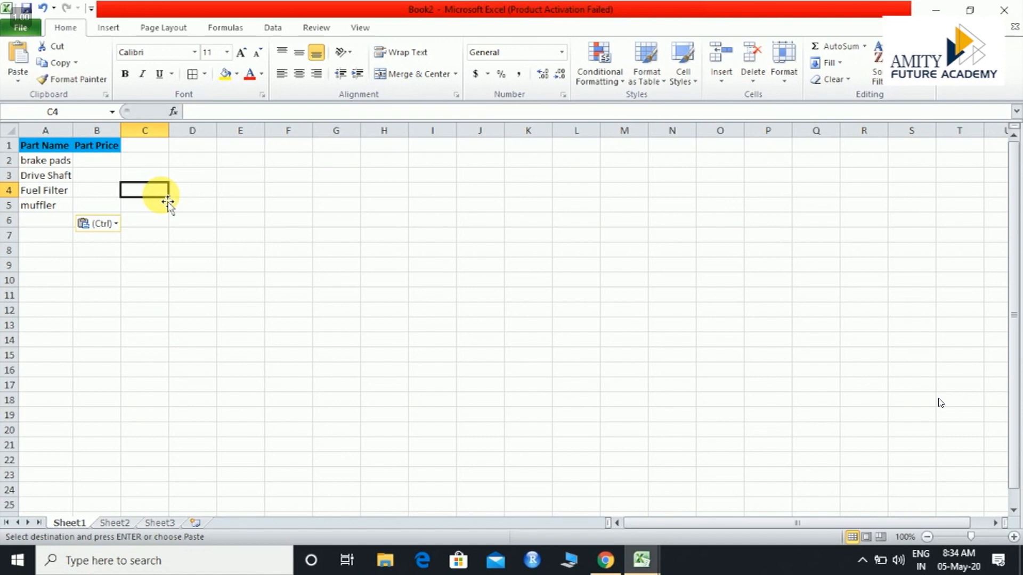
Start a VLOOKUP formula in cell B2 of Book2 with A2 as the lookup value
{"action": "left_click", "coordinate": [104, 169]}
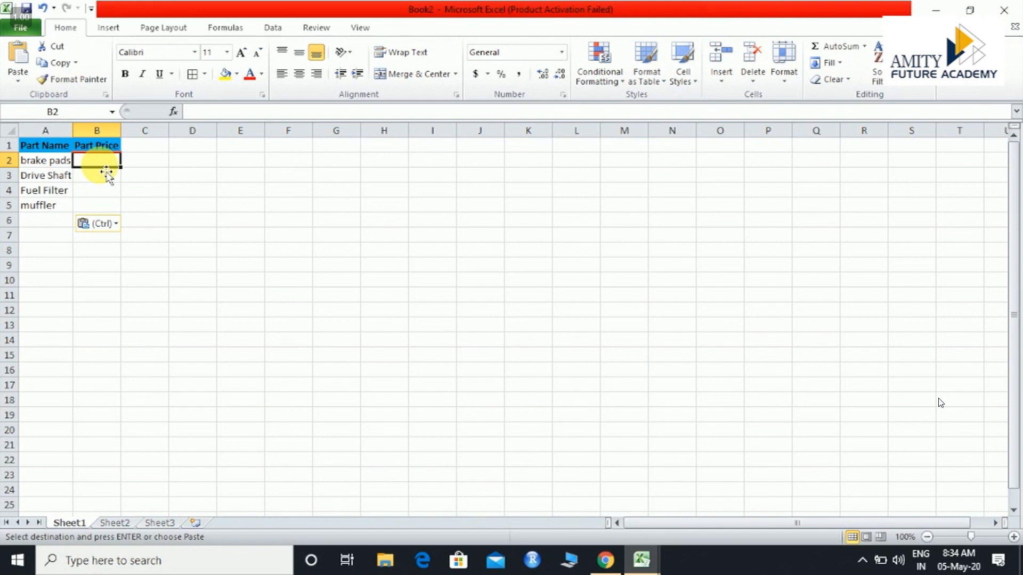
{"action": "type", "text": "=v"}
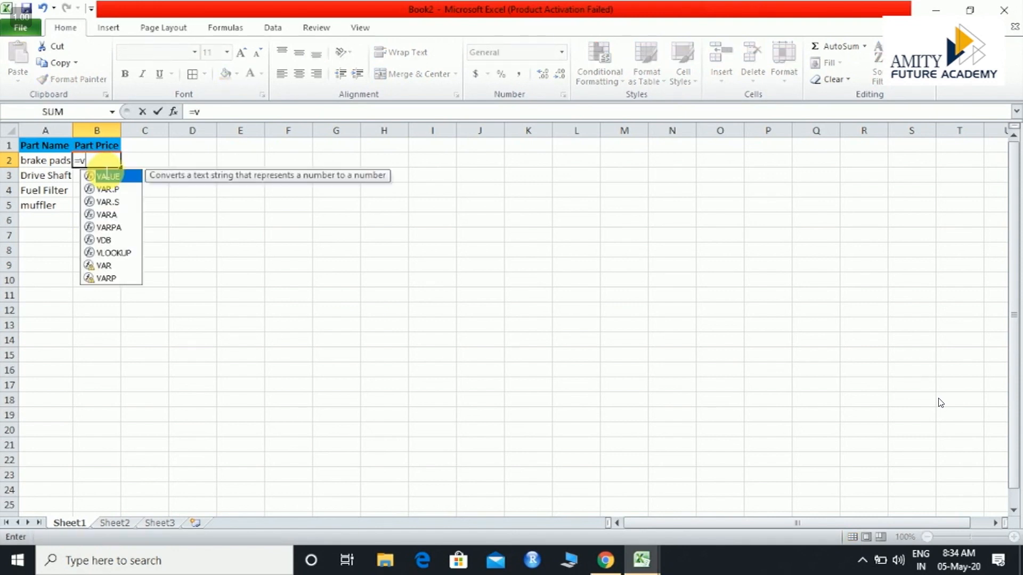
{"action": "key", "text": "Down"}
{"action": "key", "text": "Down"}
{"action": "key", "text": "Down"}
{"action": "key", "text": "Down"}
{"action": "key", "text": "Down"}
{"action": "key", "text": "Down"}
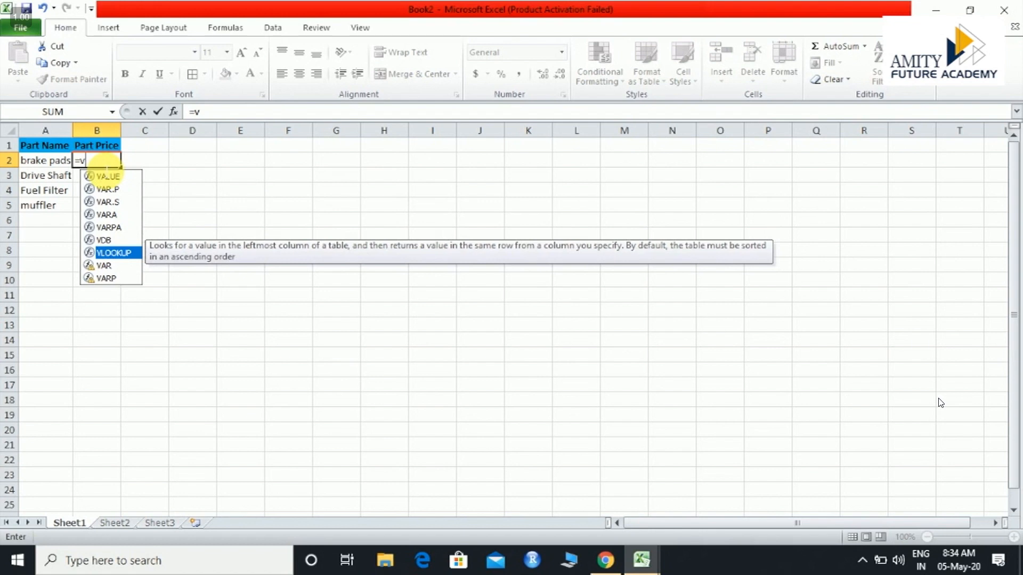
{"action": "key", "text": "Tab"}
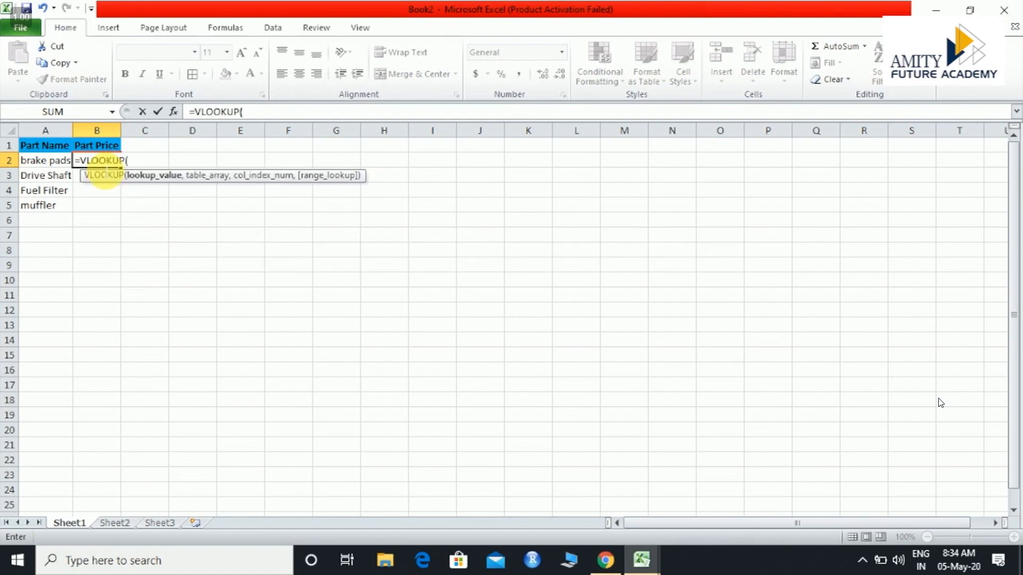
{"action": "left_click", "coordinate": [46, 165]}
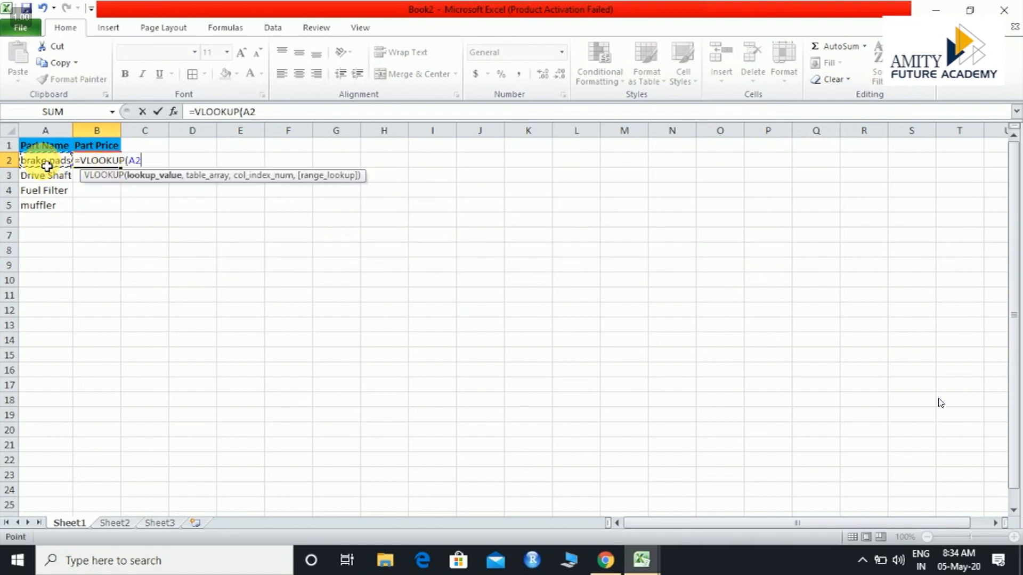
{"action": "type", "text": ","}
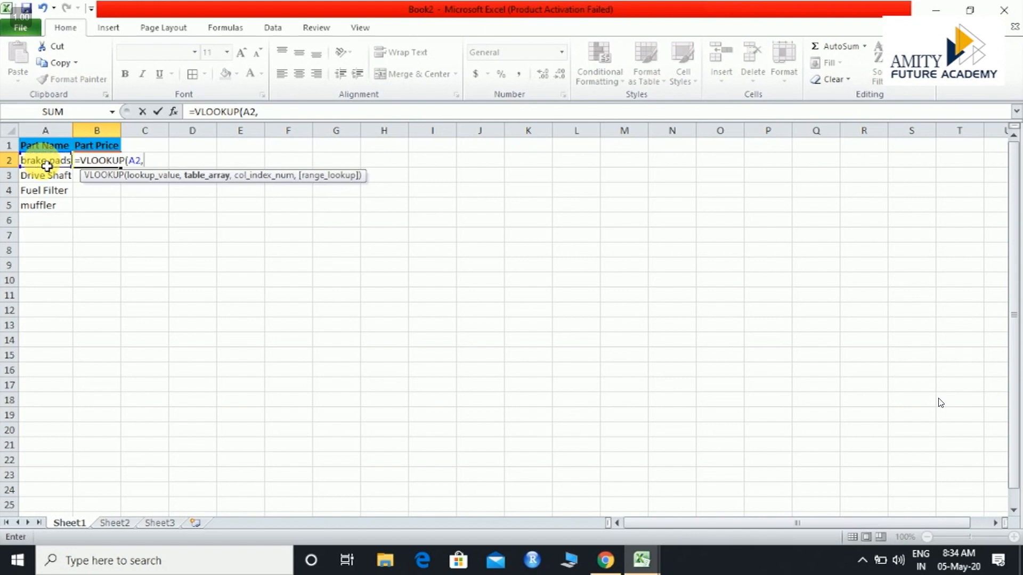
Set the formula's table array to the Part Name and Part Price columns, $D$5:$E$53, on sheet1 of the vlookup workbook
{"action": "left_click", "coordinate": [642, 559]}
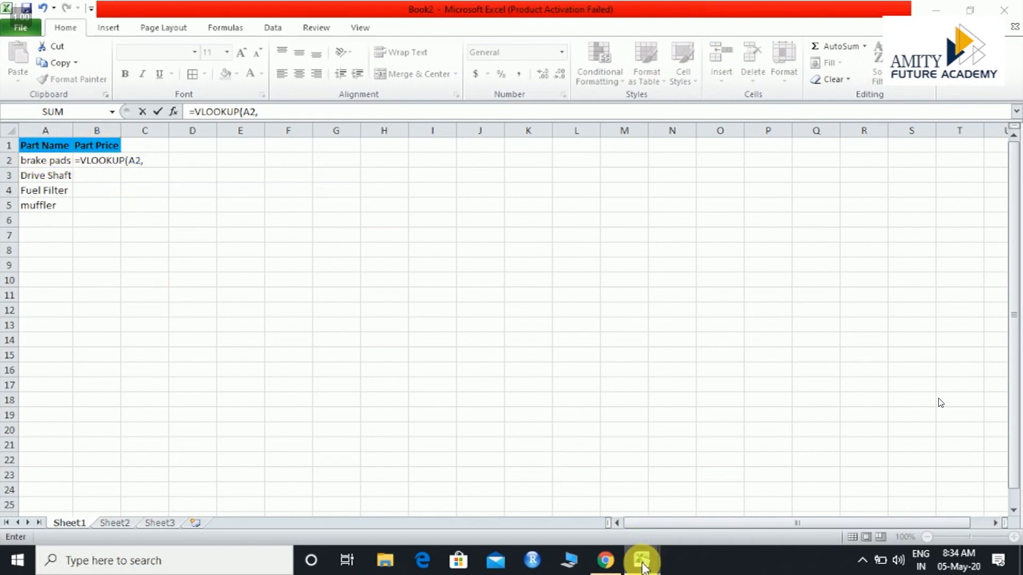
{"action": "left_click", "coordinate": [586, 512]}
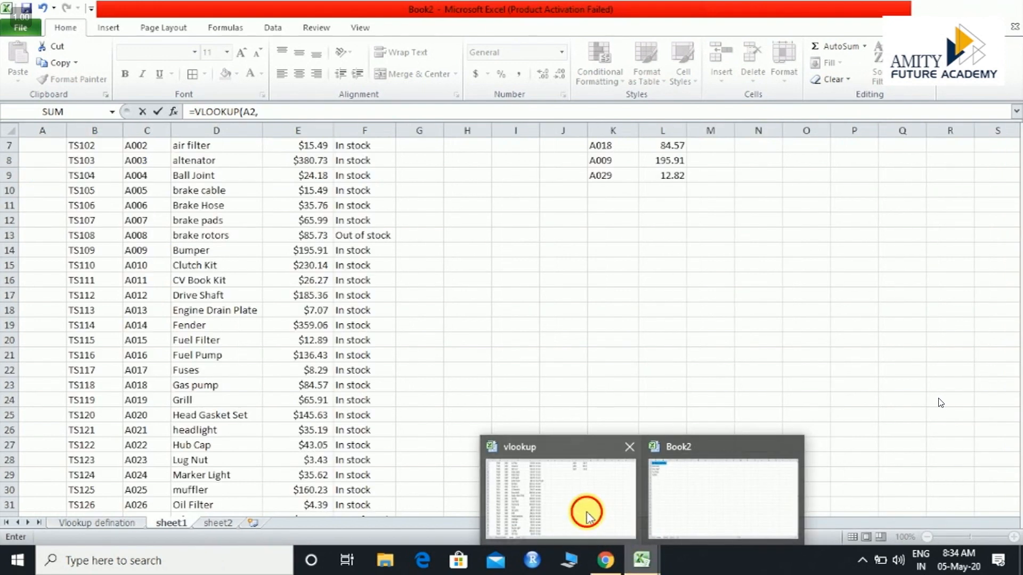
{"action": "scroll", "coordinate": [470, 363], "scroll_direction": "up", "scroll_amount": 2}
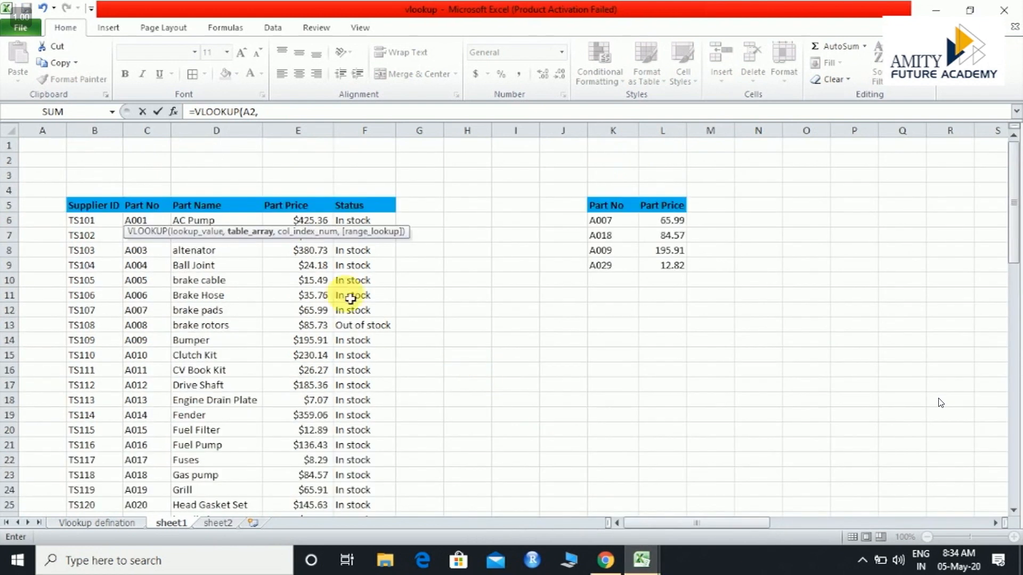
{"action": "left_click", "coordinate": [202, 210]}
{"action": "left_click_drag", "start_coordinate": [202, 211], "coordinate": [211, 312]}
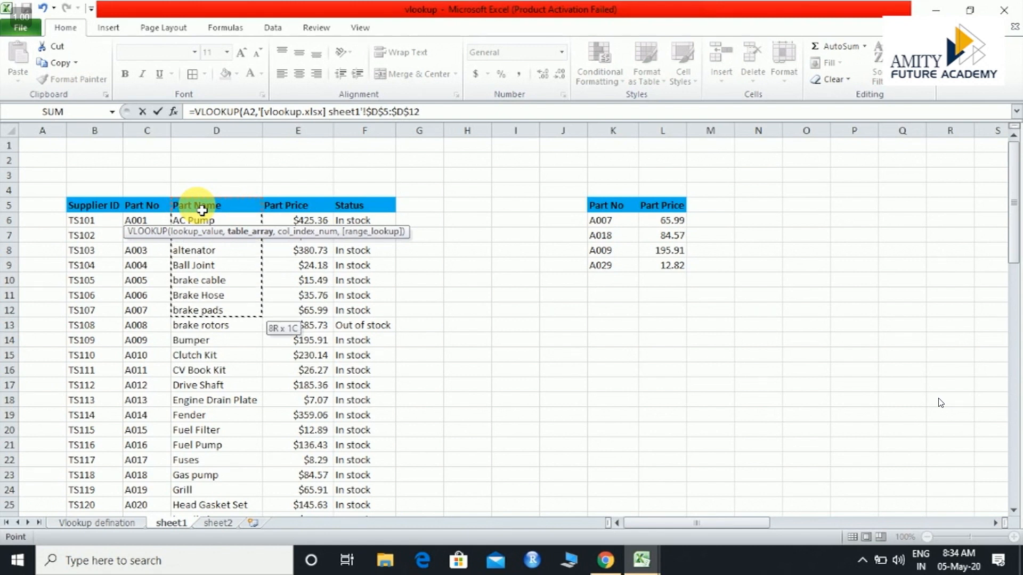
{"action": "key", "text": "ctrl+shift+Down"}
{"action": "key", "text": "ctrl+shift+Right"}
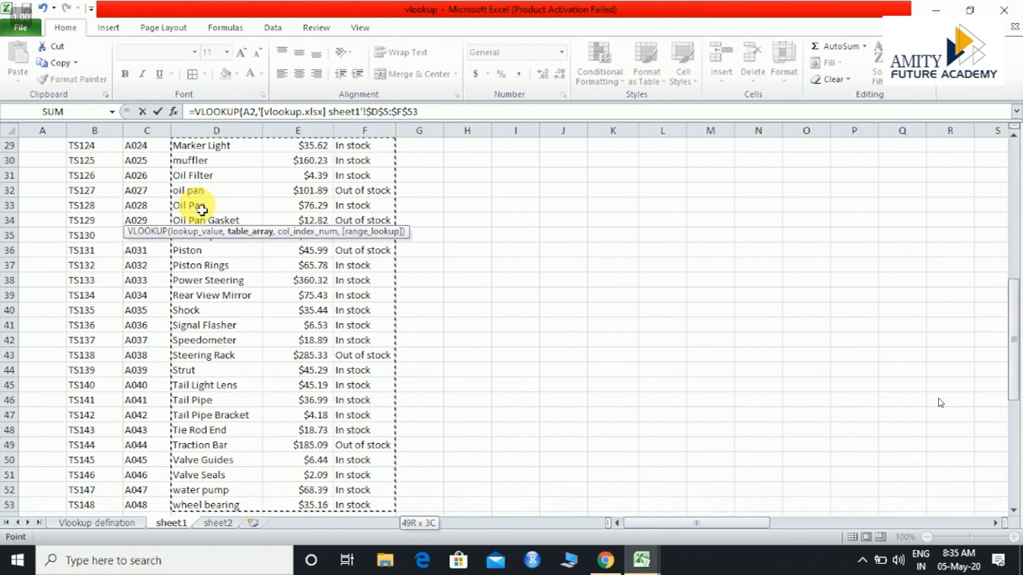
{"action": "key", "text": "shift+Left"}
{"action": "scroll", "coordinate": [941, 402], "scroll_direction": "up", "scroll_amount": 9}
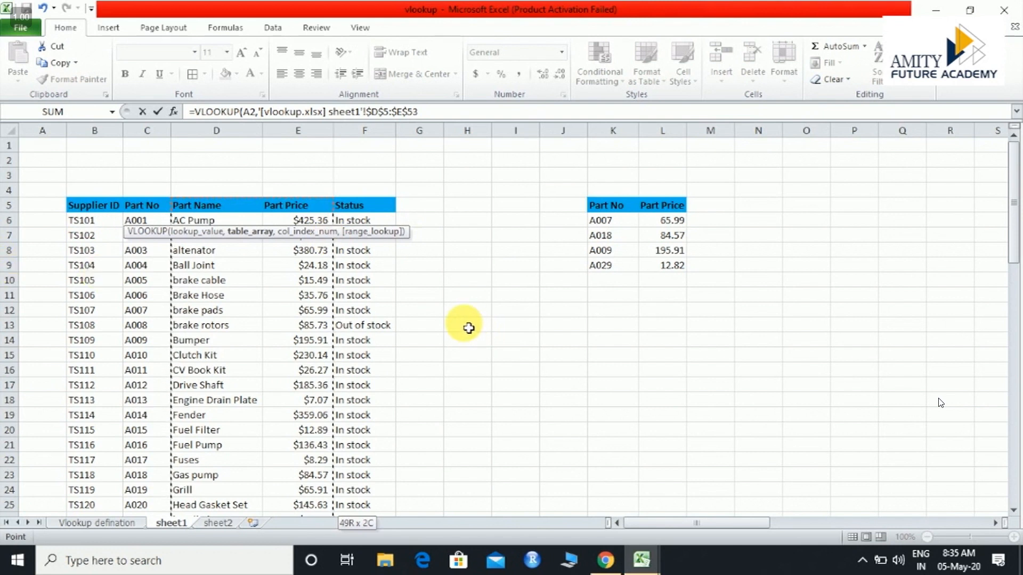
Complete the VLOOKUP formula with column index 2 and an empty range lookup argument, and enter it
{"action": "left_click", "coordinate": [645, 560]}
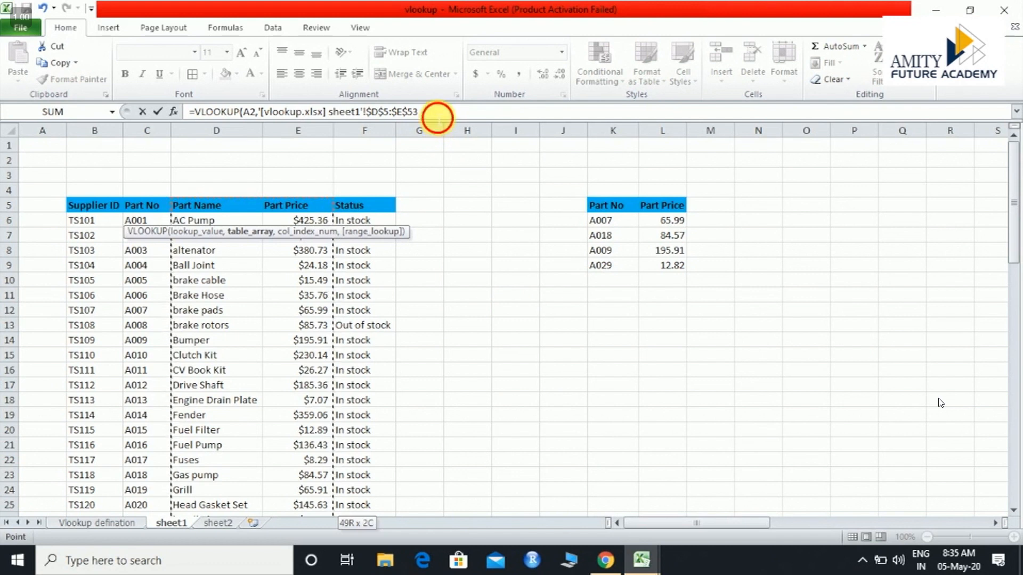
{"action": "left_click", "coordinate": [437, 114]}
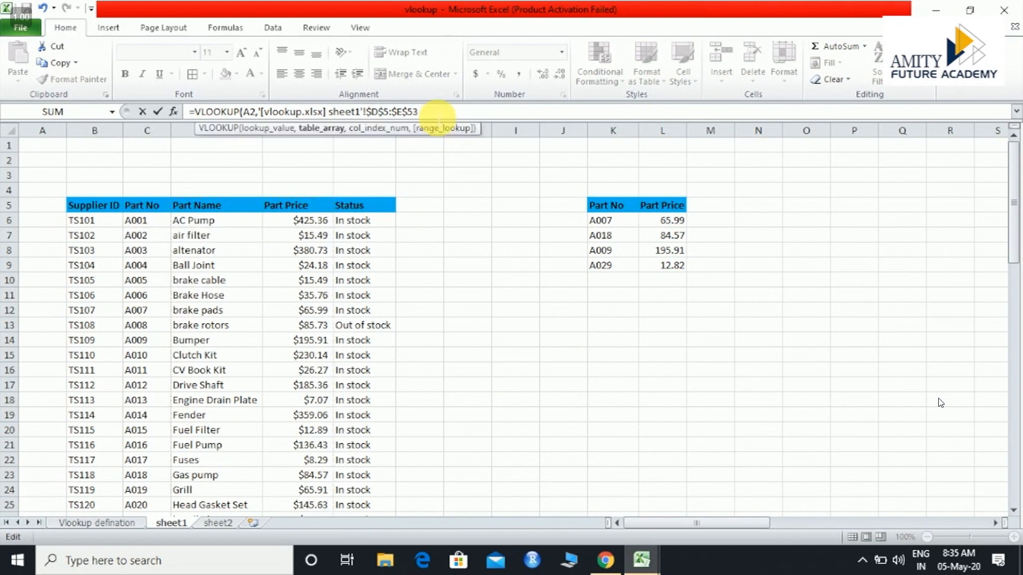
{"action": "type", "text": ",2"}
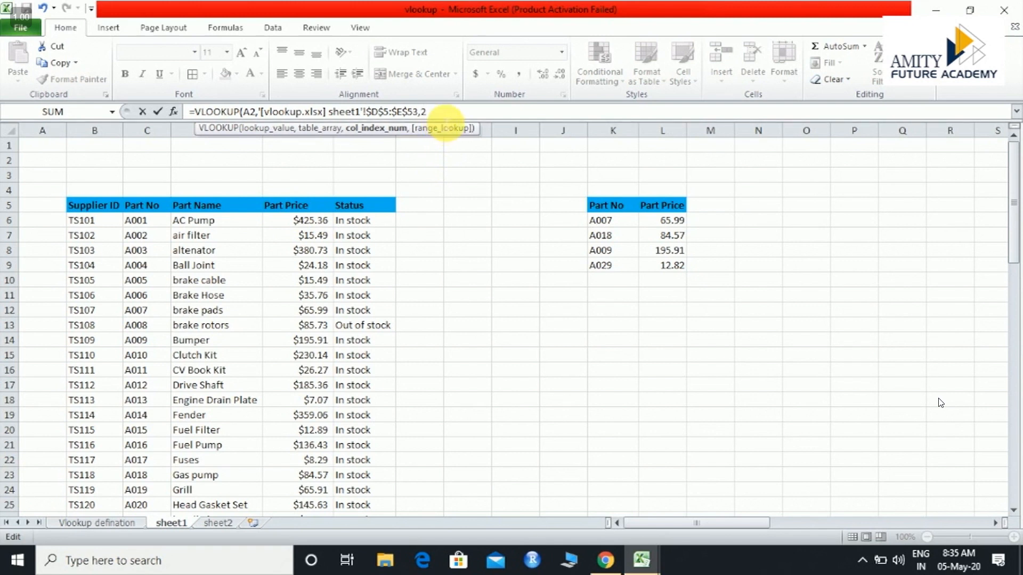
{"action": "type", "text": ","}
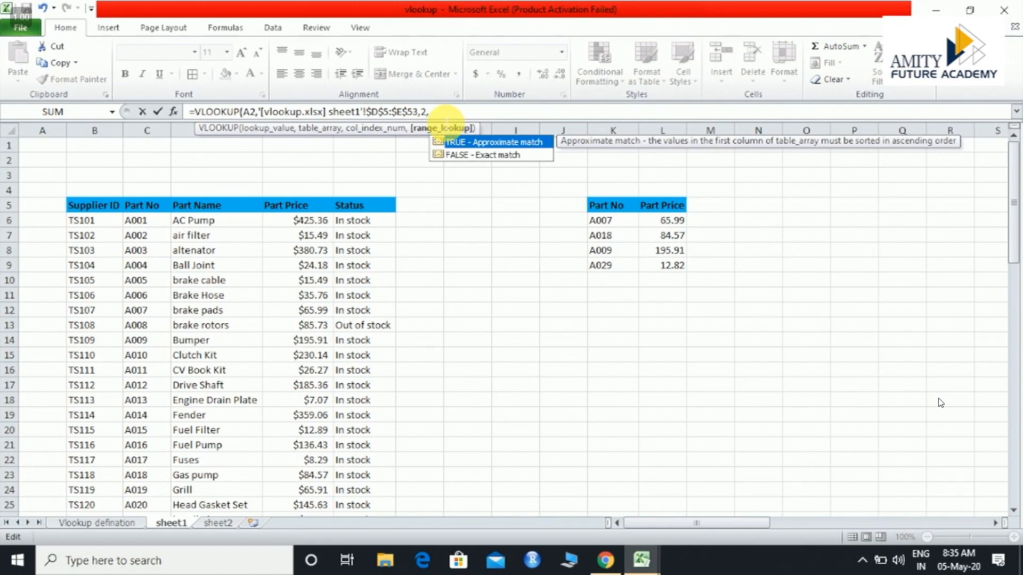
{"action": "key", "text": "Down"}
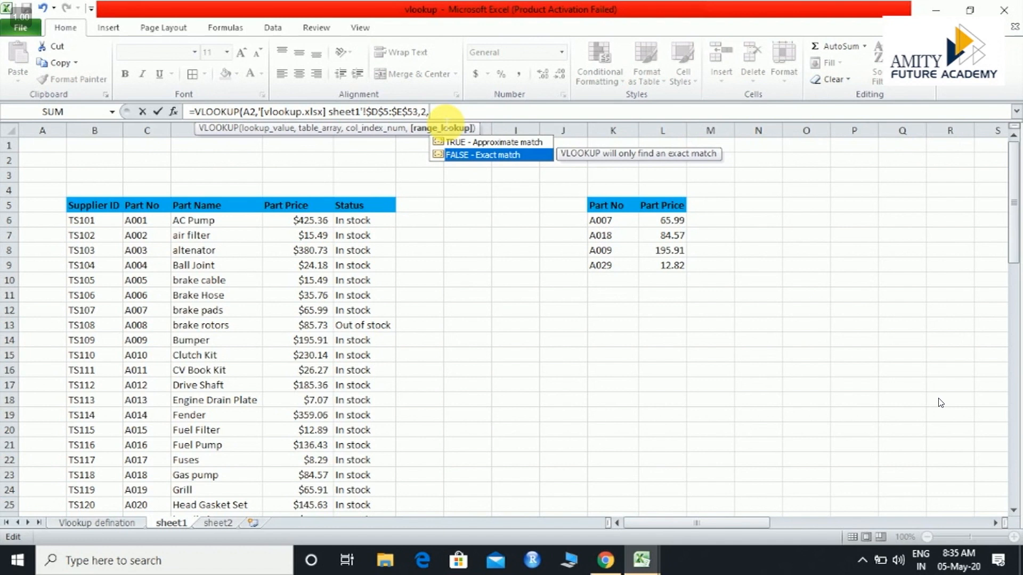
{"action": "key", "text": "Return"}
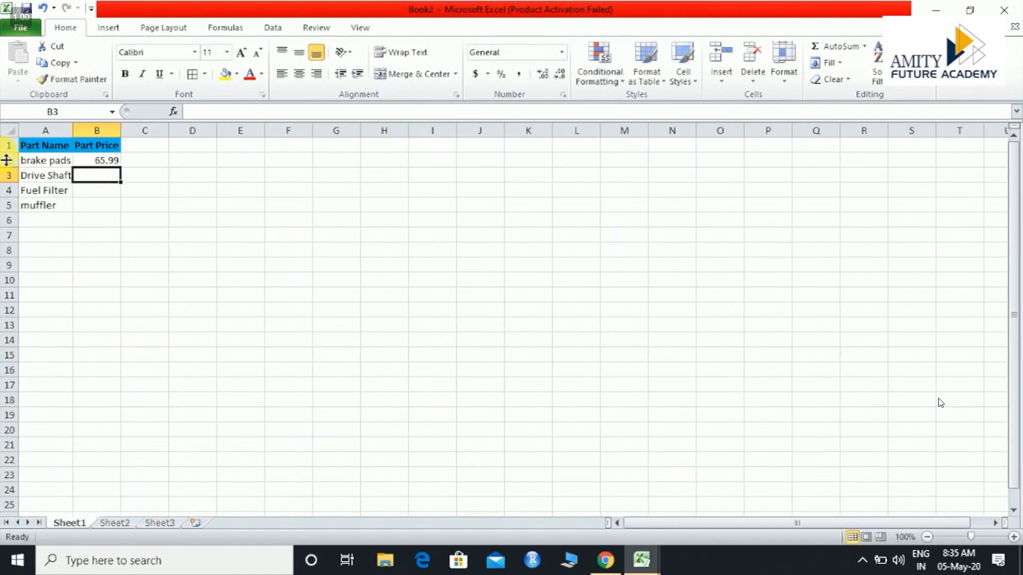
Fill the Part Price formula from cell B2 down to B5 in Book2
{"action": "left_click", "coordinate": [102, 162]}
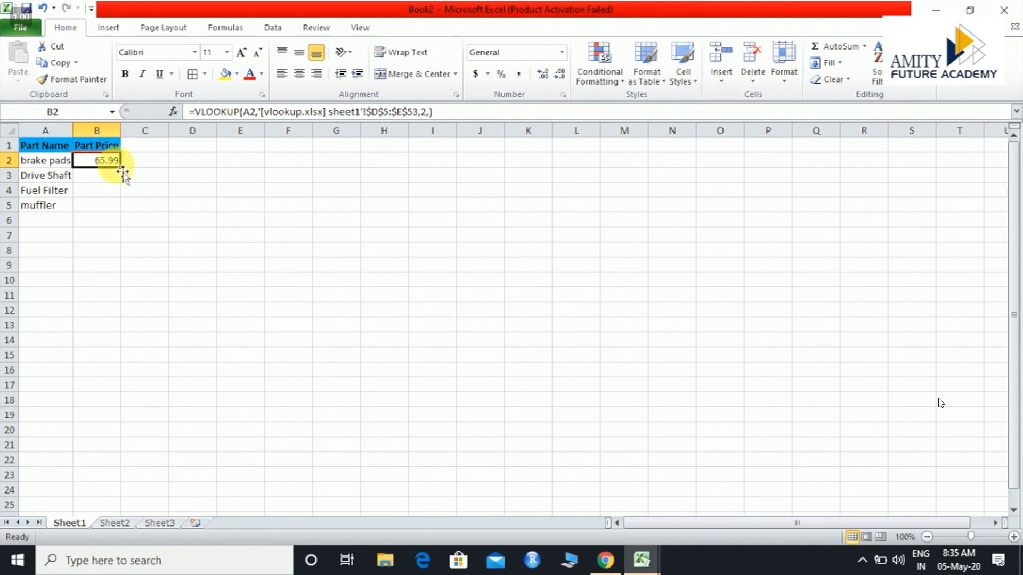
{"action": "left_click_drag", "start_coordinate": [124, 171], "coordinate": [112, 213]}
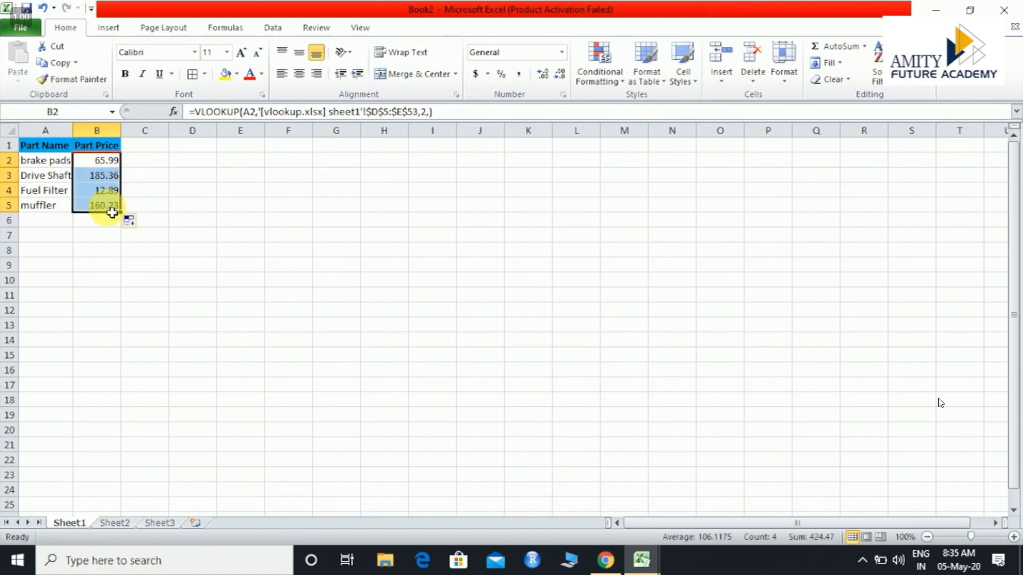
{"action": "left_click", "coordinate": [178, 195]}
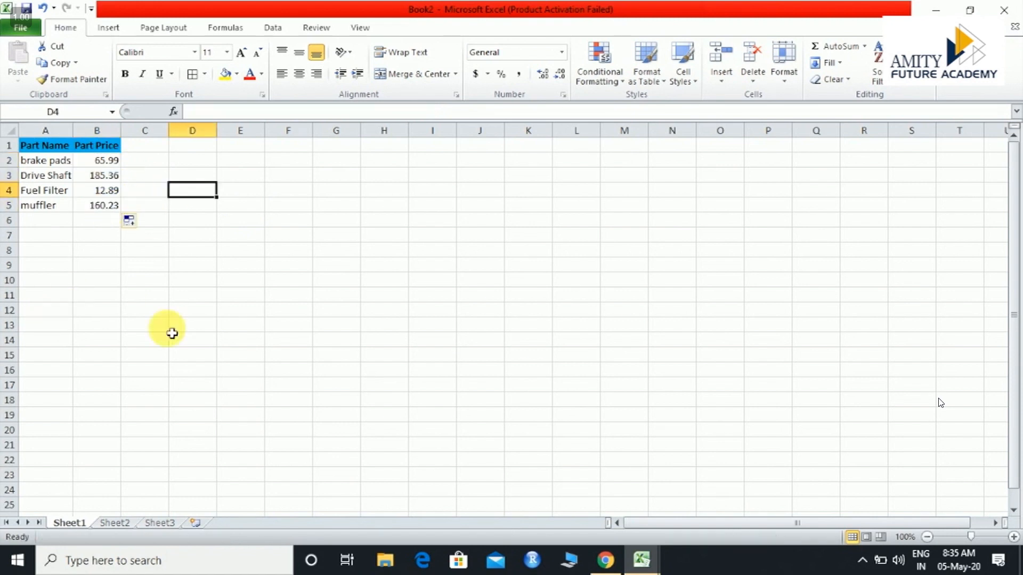